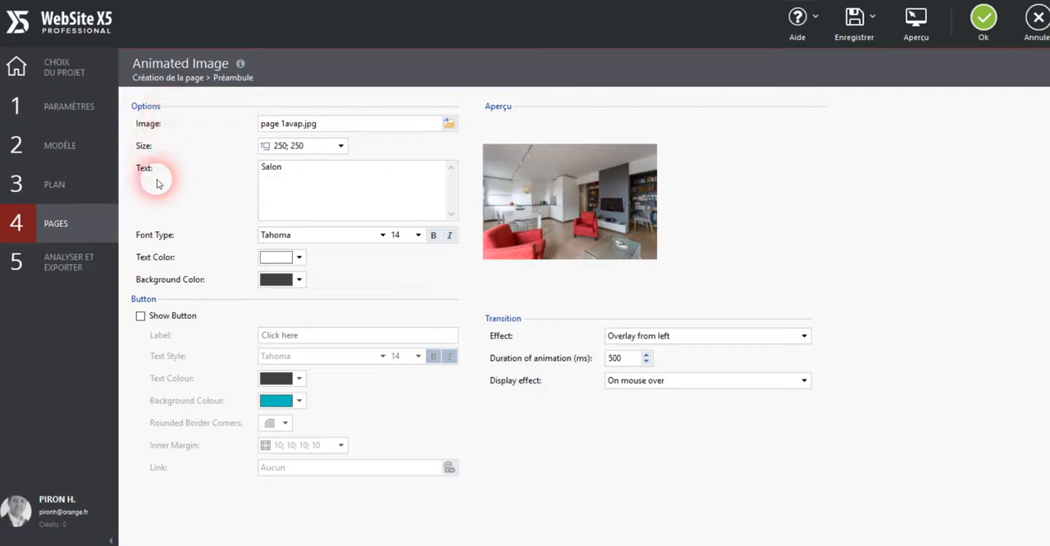
Replace the animated image's picture with page 6avap.jpg from the test image folder.
{"action": "left_click", "coordinate": [449, 123]}
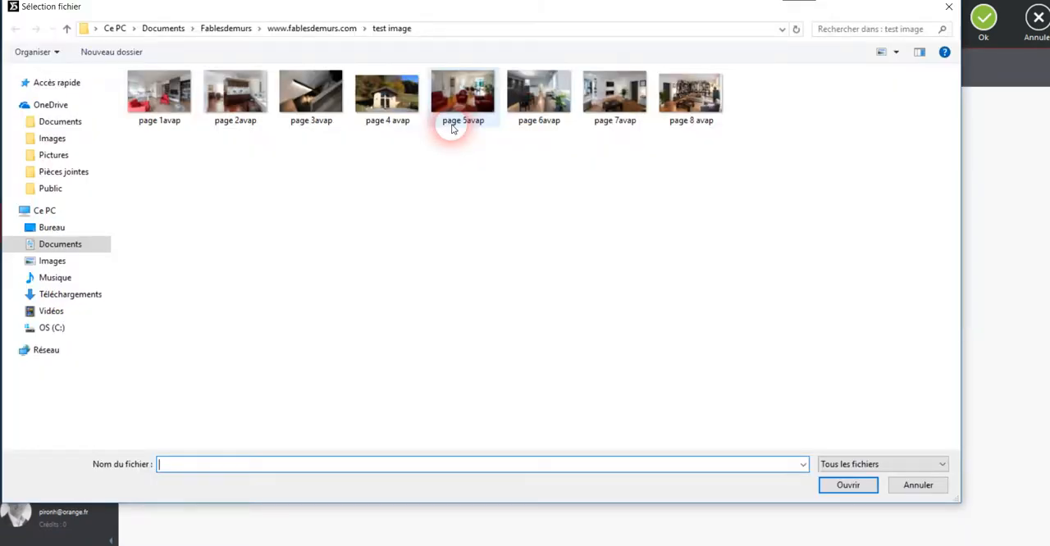
{"action": "left_click", "coordinate": [471, 86]}
{"action": "left_click", "coordinate": [529, 92]}
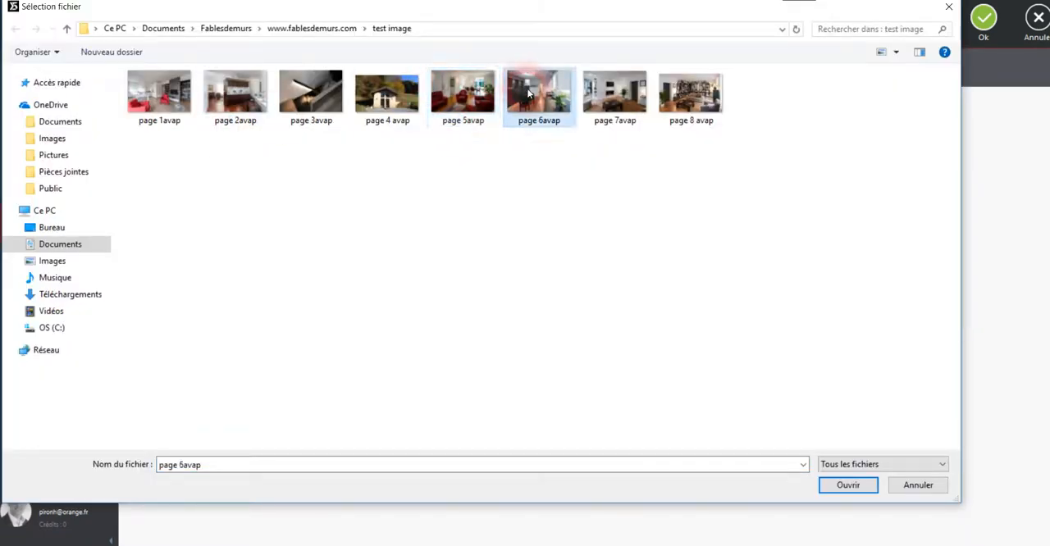
{"action": "left_click", "coordinate": [851, 485]}
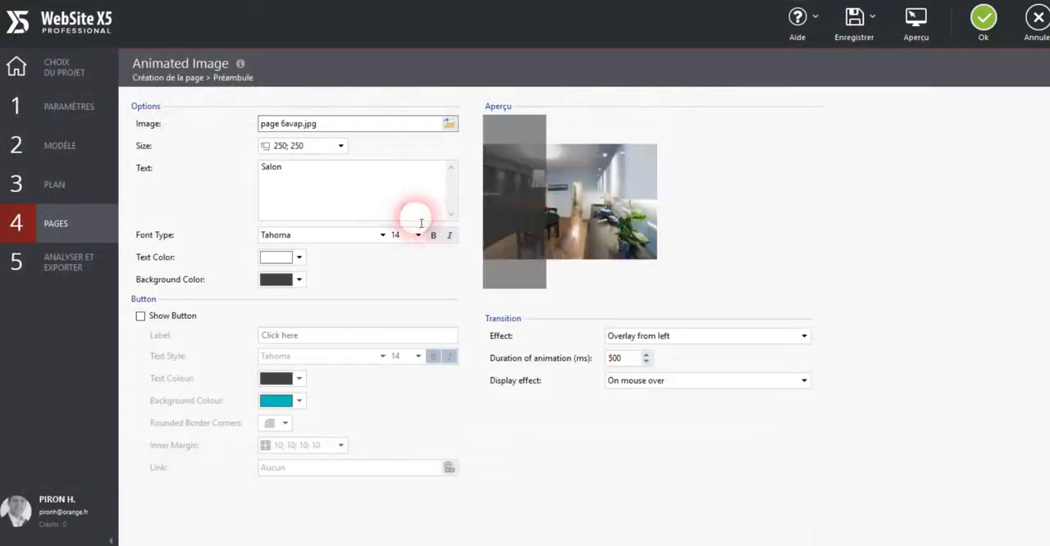
{"action": "mouse_move", "coordinate": [602, 216]}
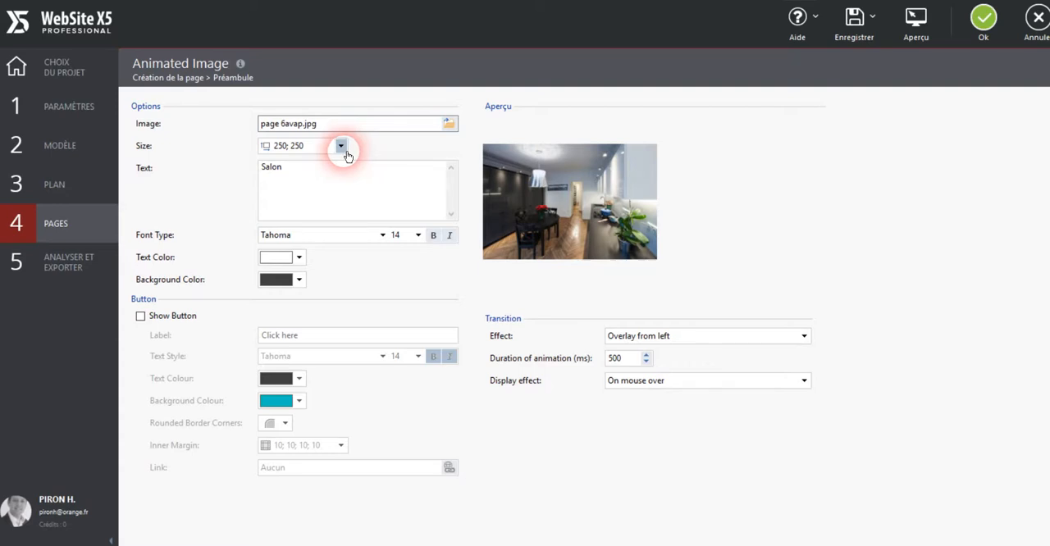
Replace the image's overlay text with "Maison et grande cuisine".
{"action": "mouse_move", "coordinate": [535, 203]}
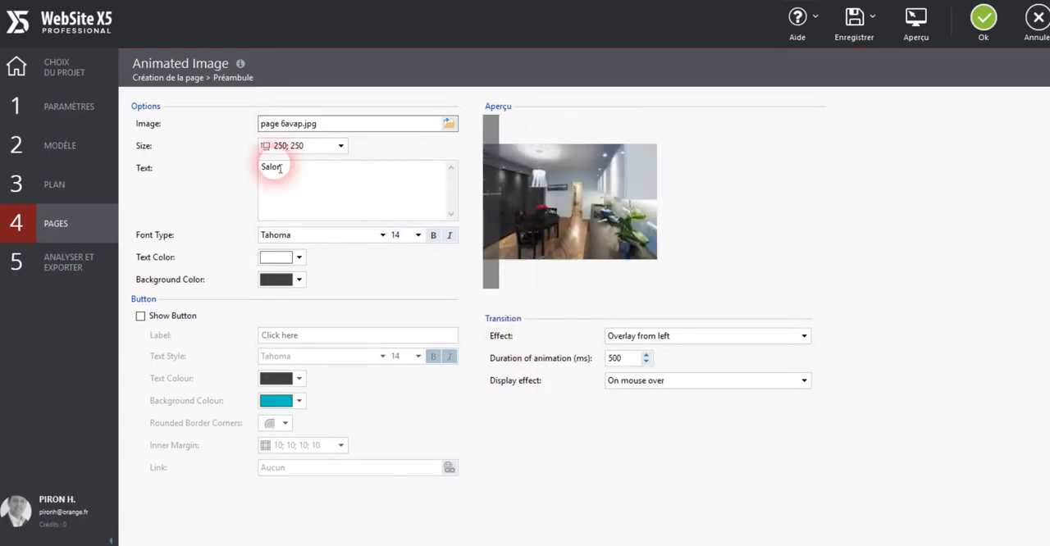
{"action": "left_click_drag", "start_coordinate": [294, 177], "coordinate": [233, 181]}
{"action": "type", "text": "Maison et"}
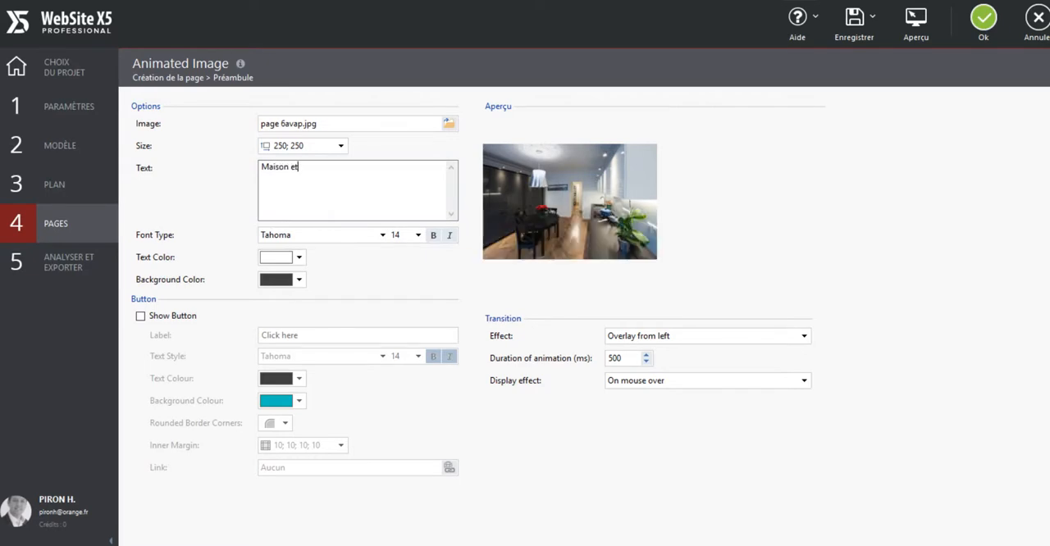
{"action": "type", "text": " grande cuisine"}
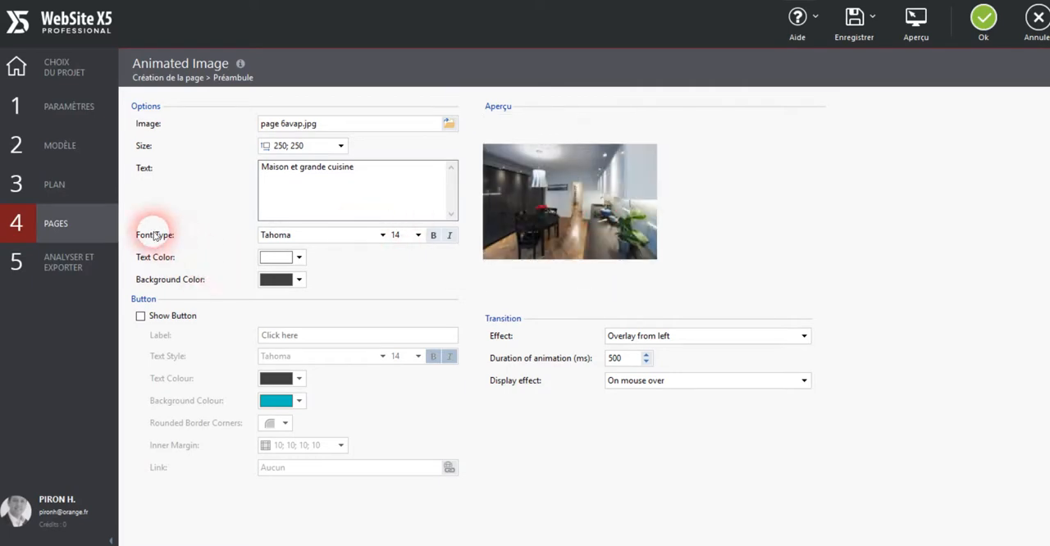
Look through the typefaces and font sizes available for the overlay text without changing them.
{"action": "left_click", "coordinate": [348, 234]}
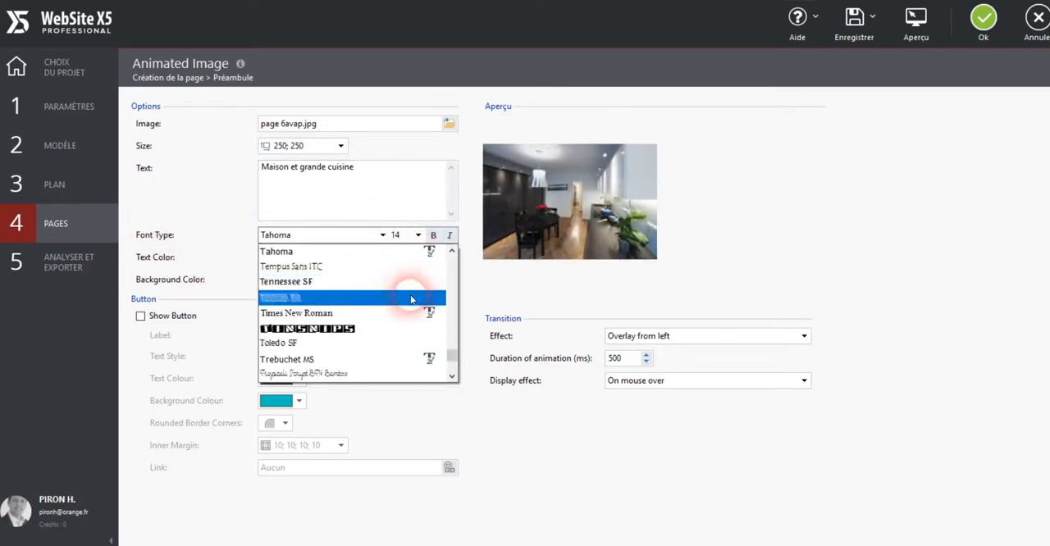
{"action": "scroll", "coordinate": [408, 306], "scroll_direction": "down", "scroll_amount": 5}
{"action": "scroll", "coordinate": [408, 312], "scroll_direction": "down", "scroll_amount": 4}
{"action": "scroll", "coordinate": [408, 318], "scroll_direction": "up", "scroll_amount": 6}
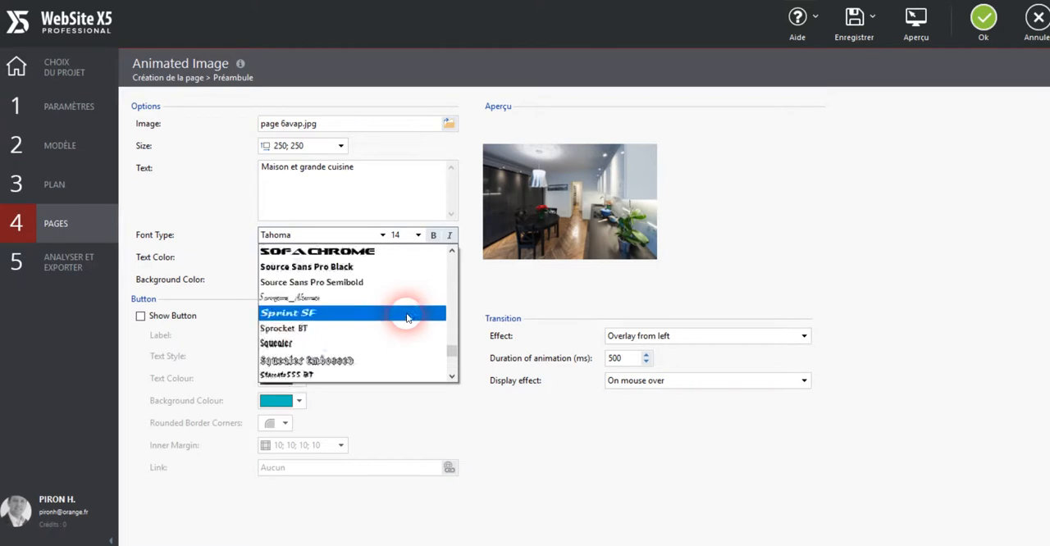
{"action": "left_click", "coordinate": [464, 285]}
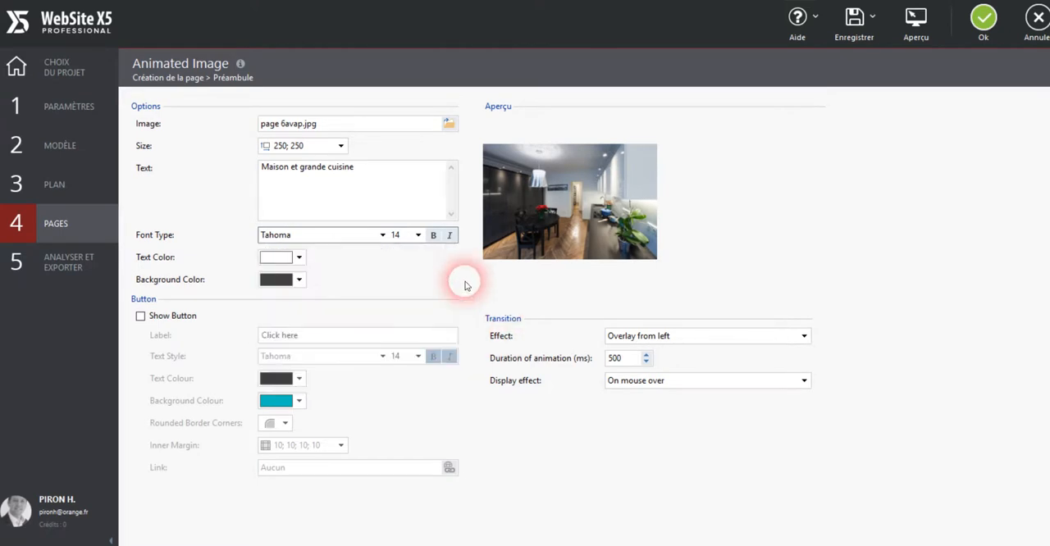
{"action": "left_click", "coordinate": [416, 236]}
{"action": "left_click", "coordinate": [435, 256]}
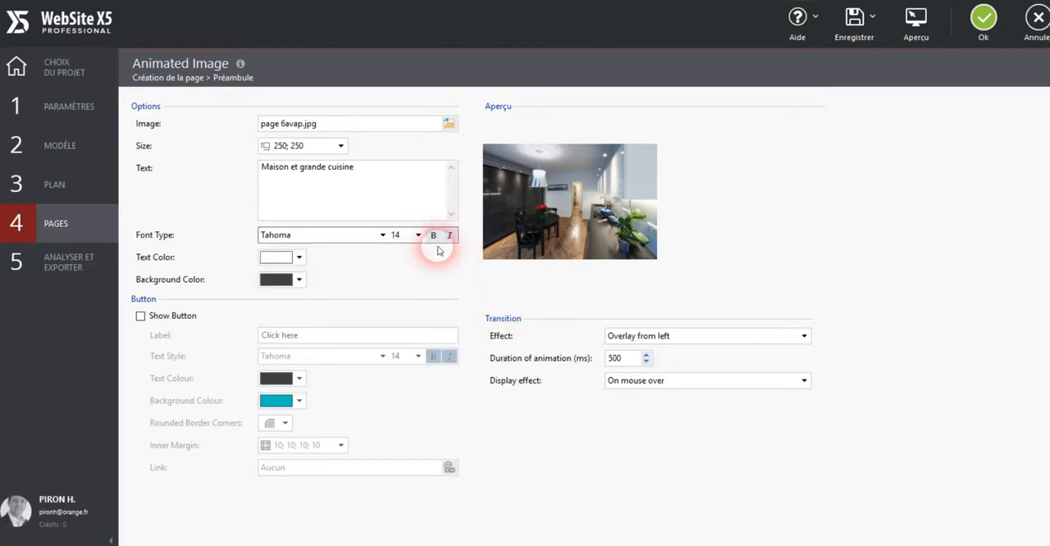
Try bold on the overlay text, check it in the preview, and turn bold off again.
{"action": "left_click", "coordinate": [433, 236]}
{"action": "mouse_move", "coordinate": [549, 224]}
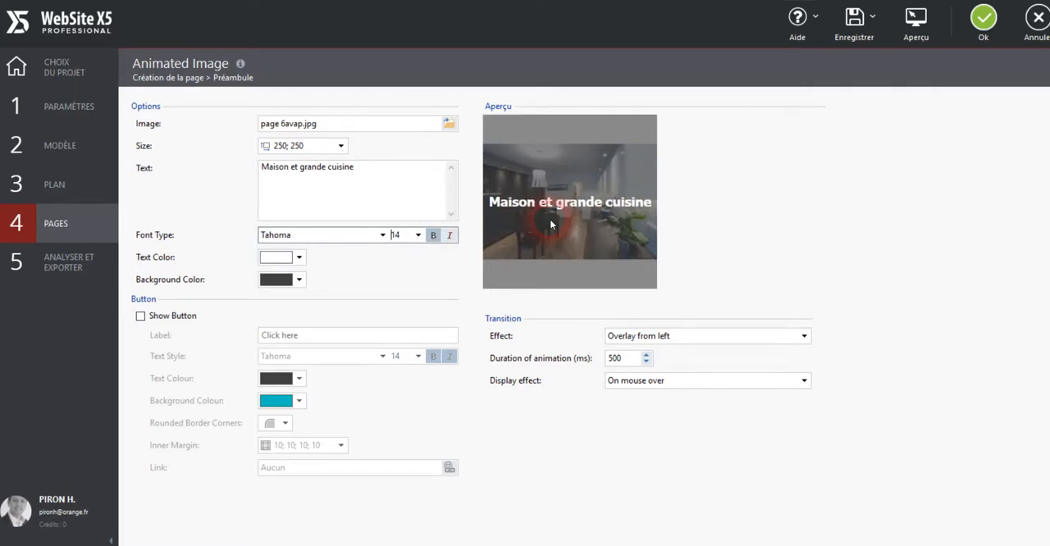
{"action": "left_click", "coordinate": [434, 237]}
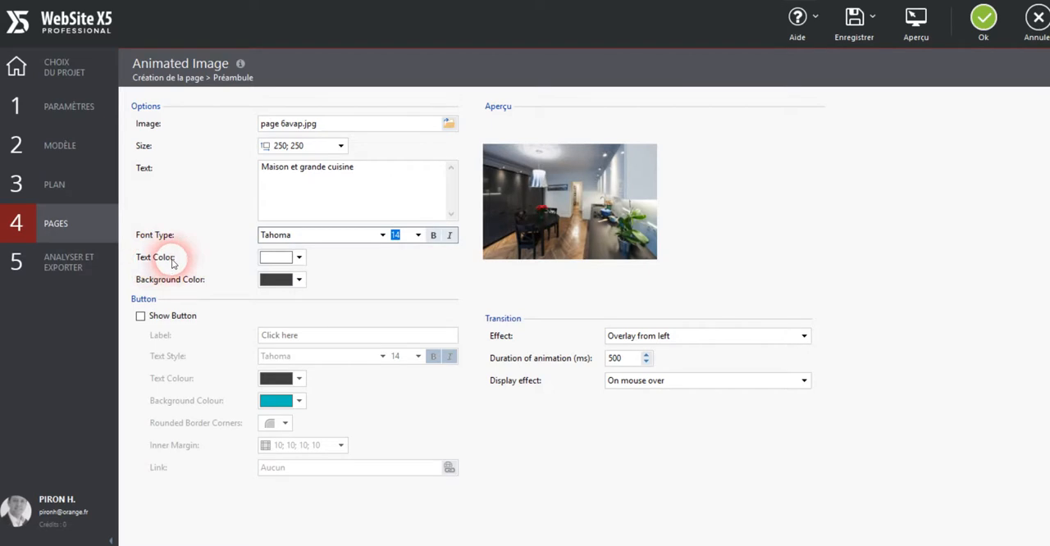
{"action": "left_click", "coordinate": [305, 260]}
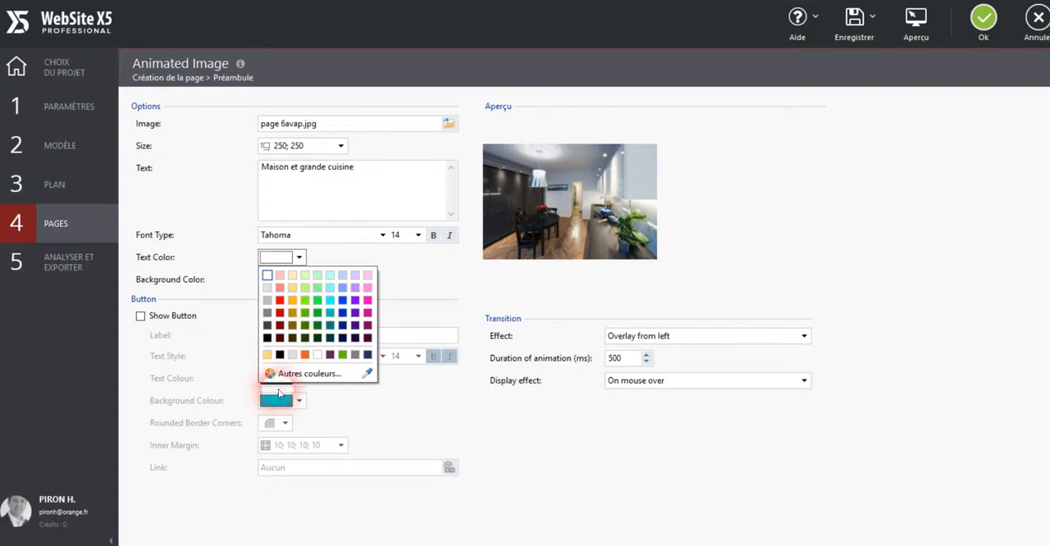
{"action": "left_click", "coordinate": [303, 374]}
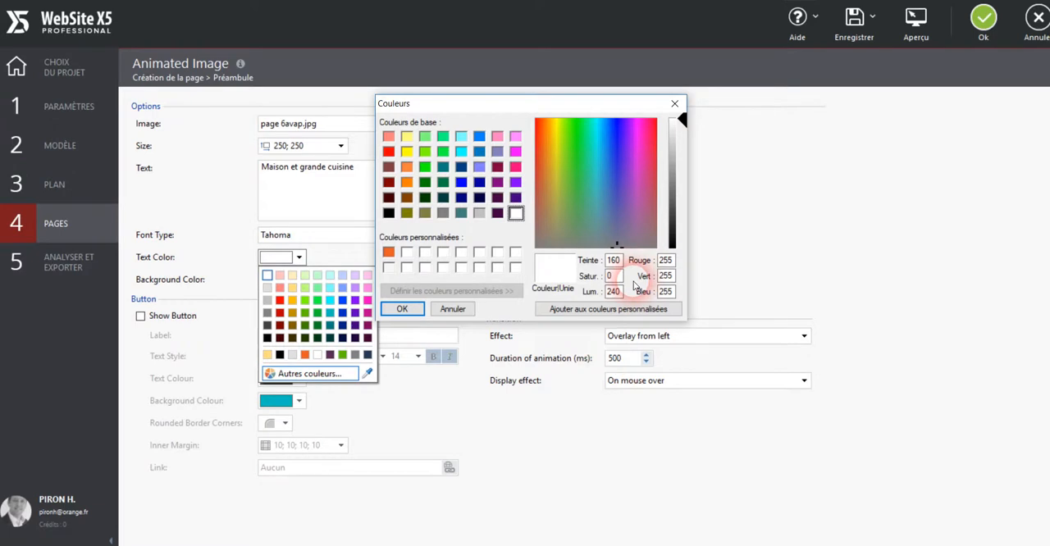
{"action": "left_click", "coordinate": [675, 104]}
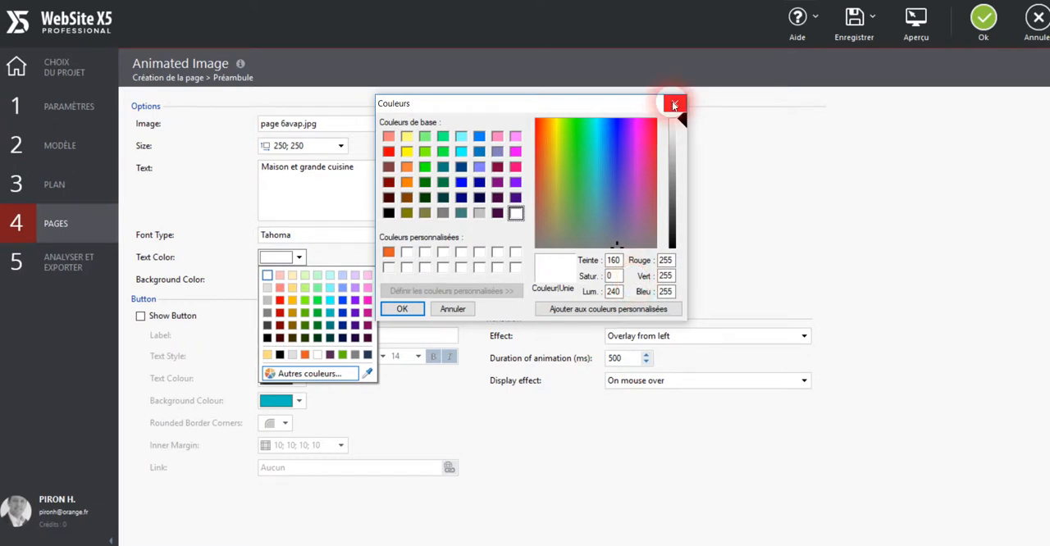
Try a purple overlay text color sampled with the eyedropper, preview it, and set the color back to white.
{"action": "left_click", "coordinate": [299, 257]}
{"action": "left_click", "coordinate": [364, 375]}
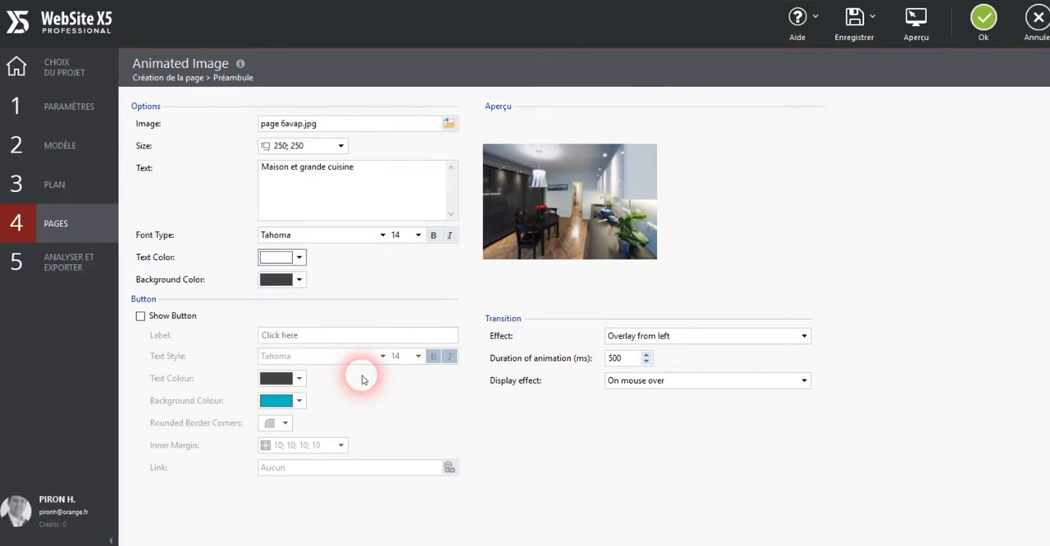
{"action": "left_click", "coordinate": [301, 259]}
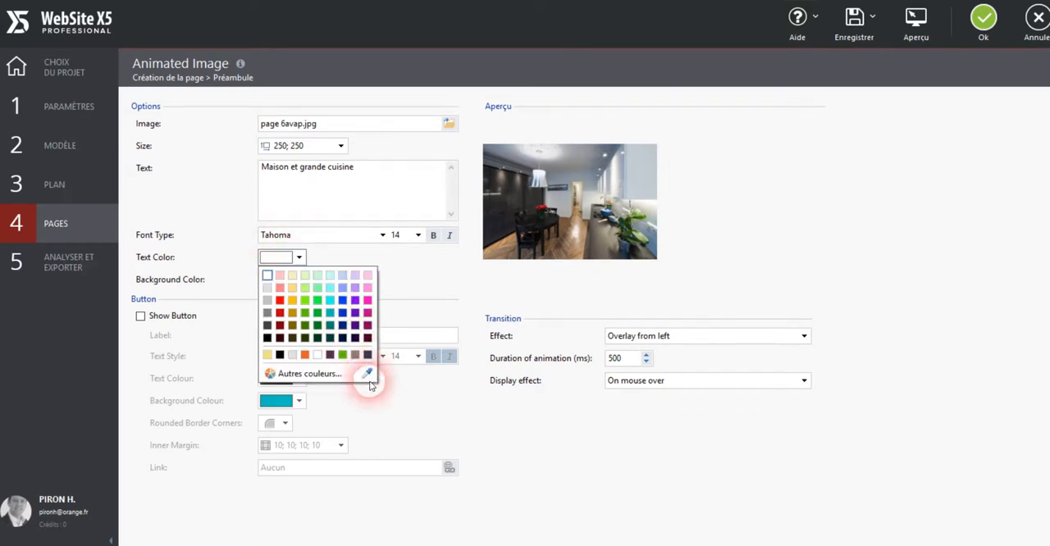
{"action": "left_click_drag", "start_coordinate": [380, 379], "coordinate": [447, 423]}
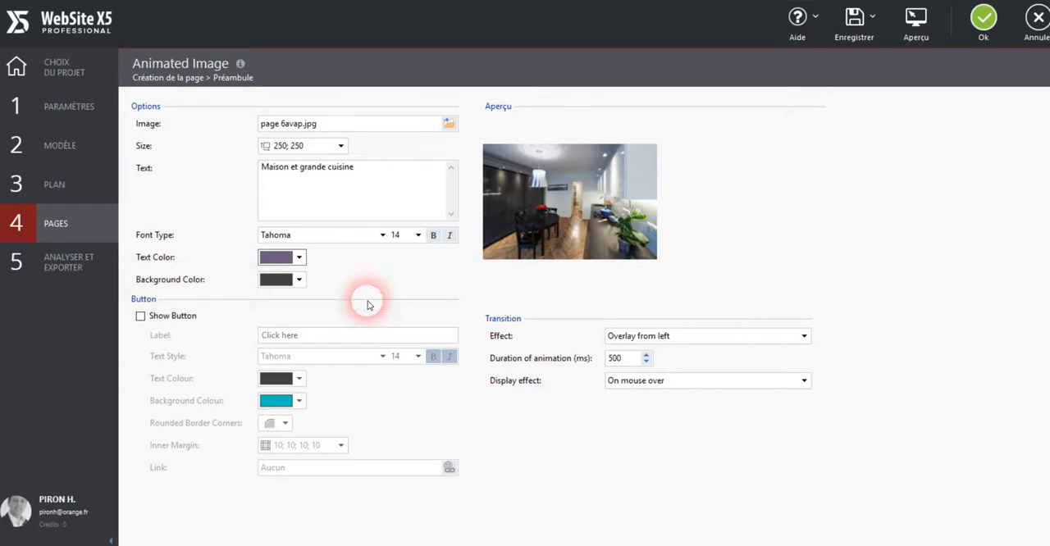
{"action": "mouse_move", "coordinate": [507, 237]}
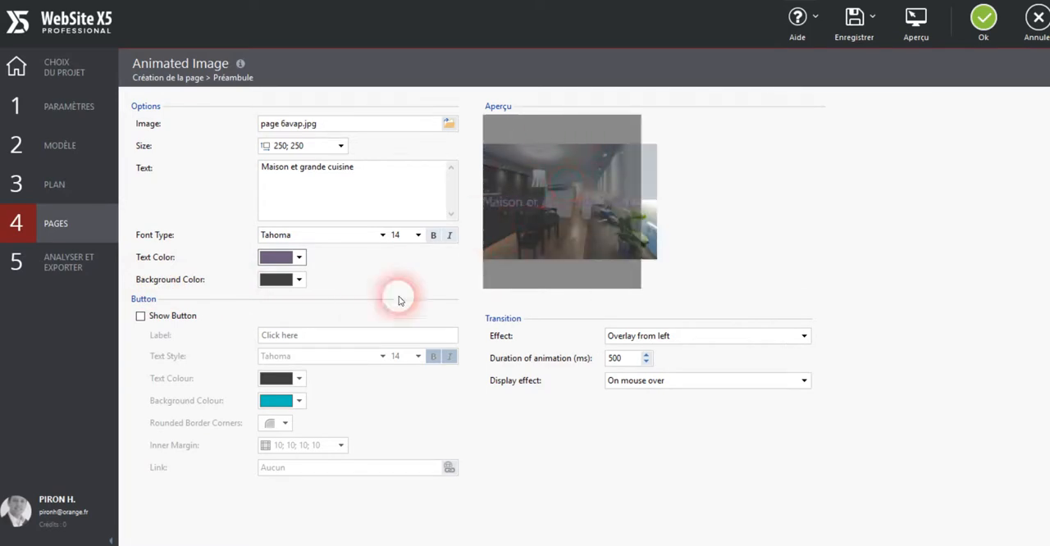
{"action": "left_click", "coordinate": [297, 258]}
{"action": "left_click", "coordinate": [266, 277]}
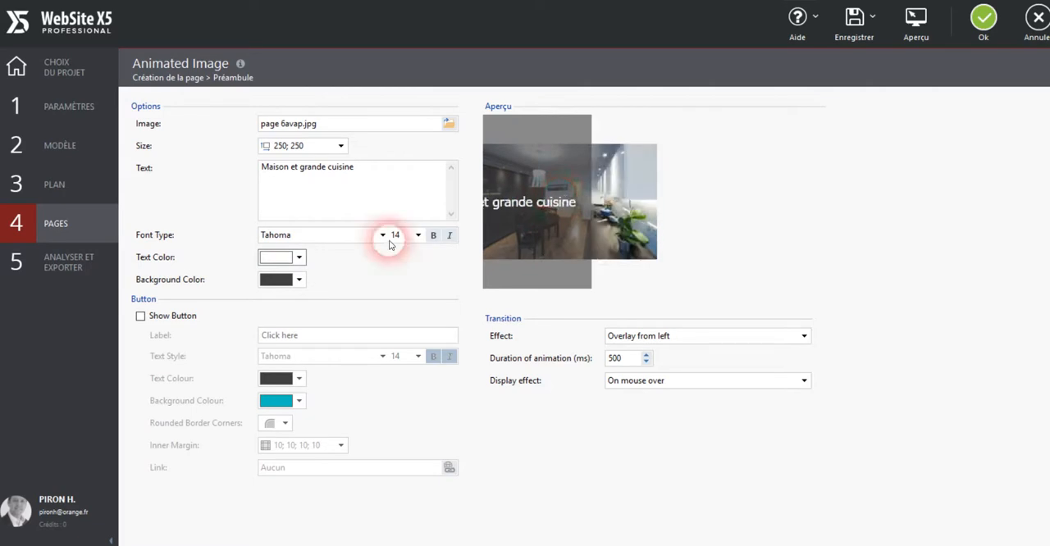
Try a bright red overlay background color, preview it, and set the background back to dark grey.
{"action": "left_click", "coordinate": [300, 280]}
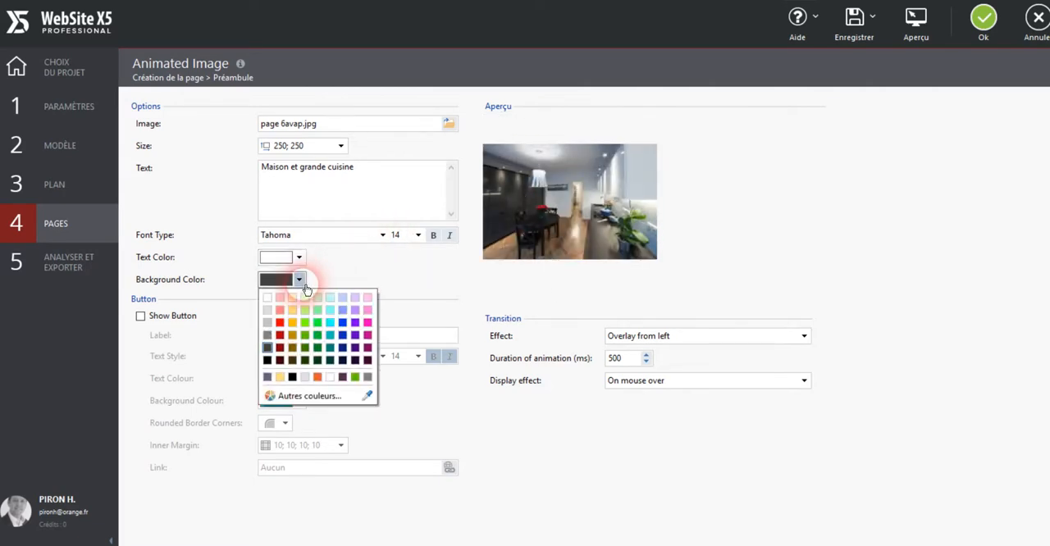
{"action": "left_click", "coordinate": [280, 322]}
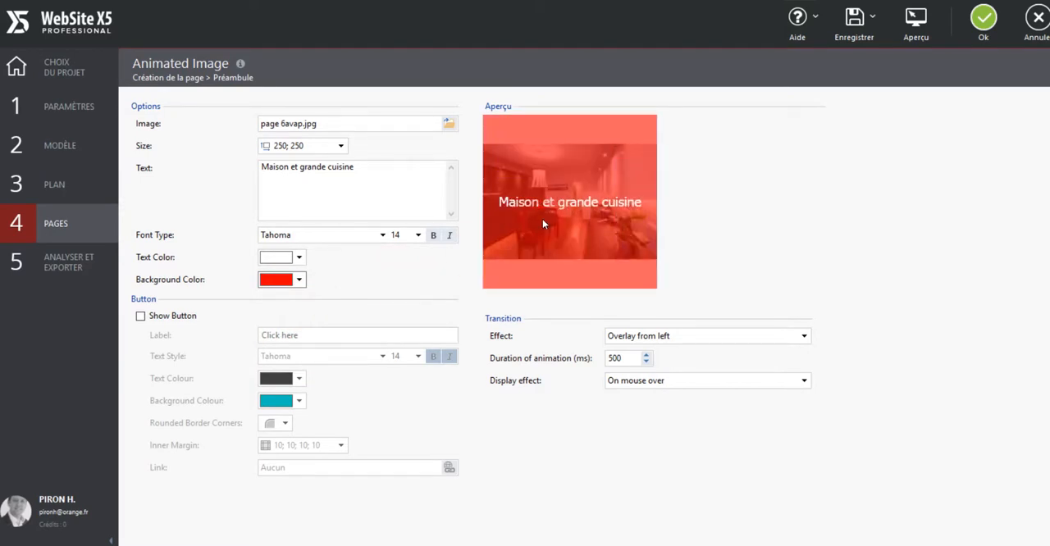
{"action": "left_click", "coordinate": [299, 279]}
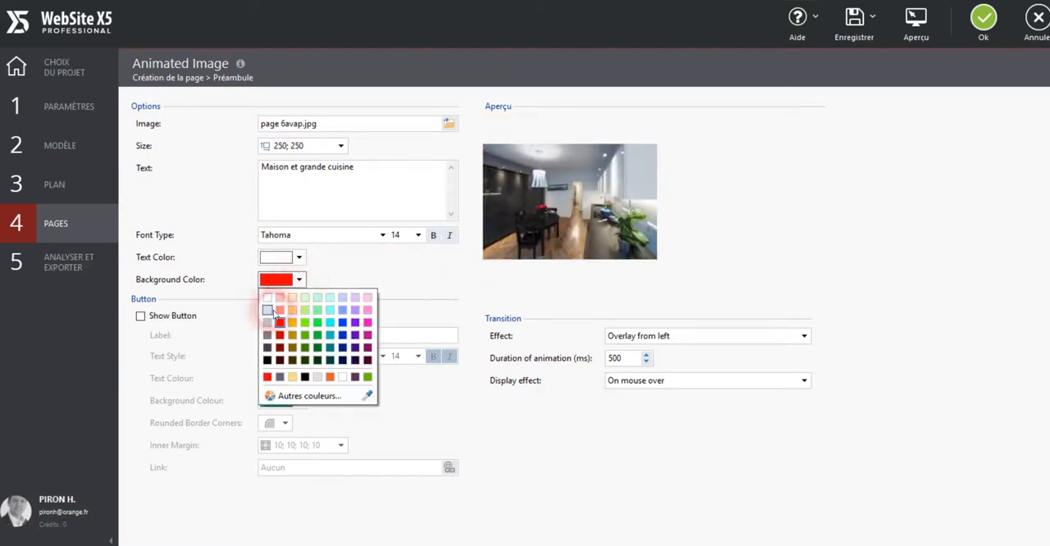
{"action": "left_click", "coordinate": [265, 349]}
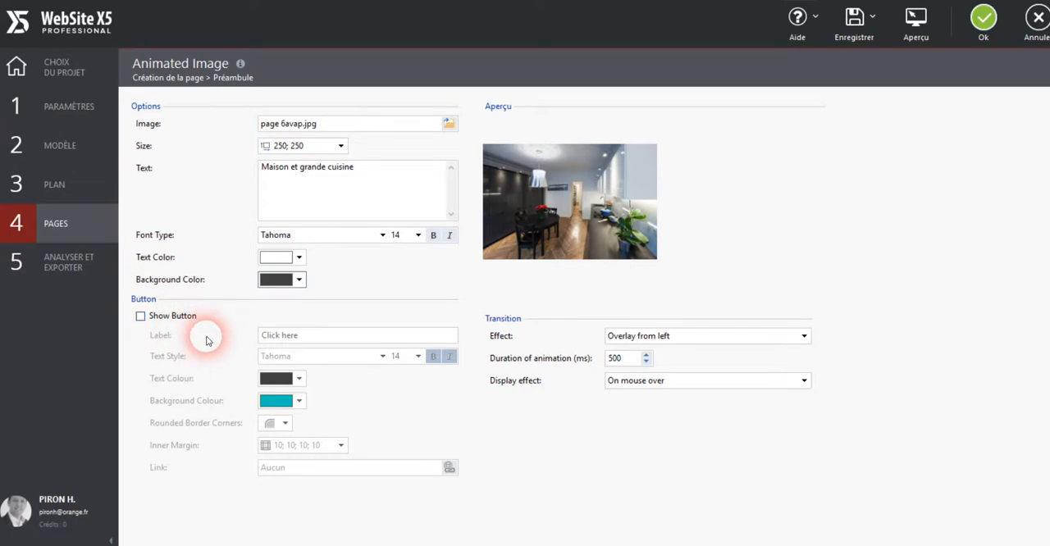
Enable the button on the animated image, label it "Cliquez ici", and check it in the preview.
{"action": "left_click", "coordinate": [140, 316]}
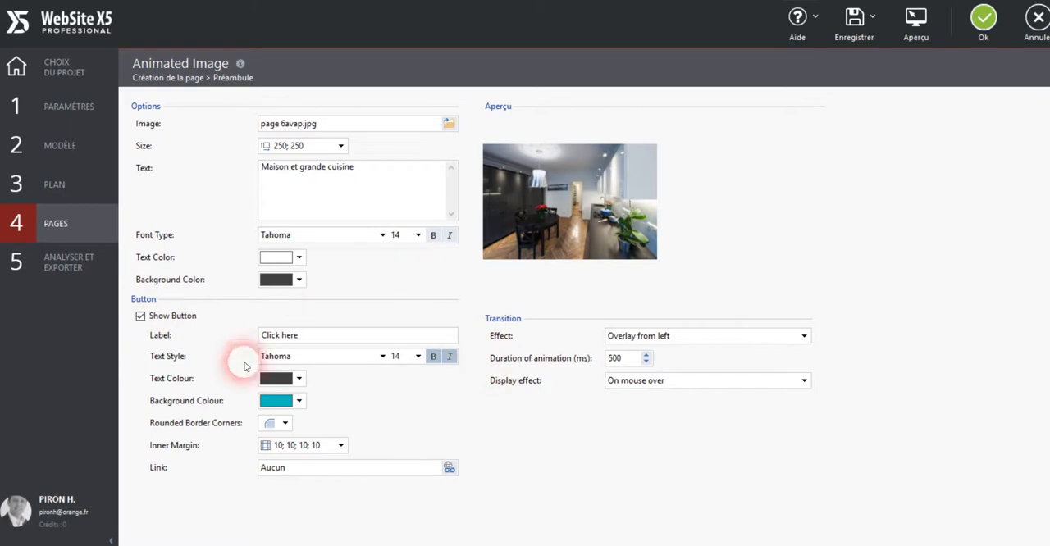
{"action": "mouse_move", "coordinate": [554, 289]}
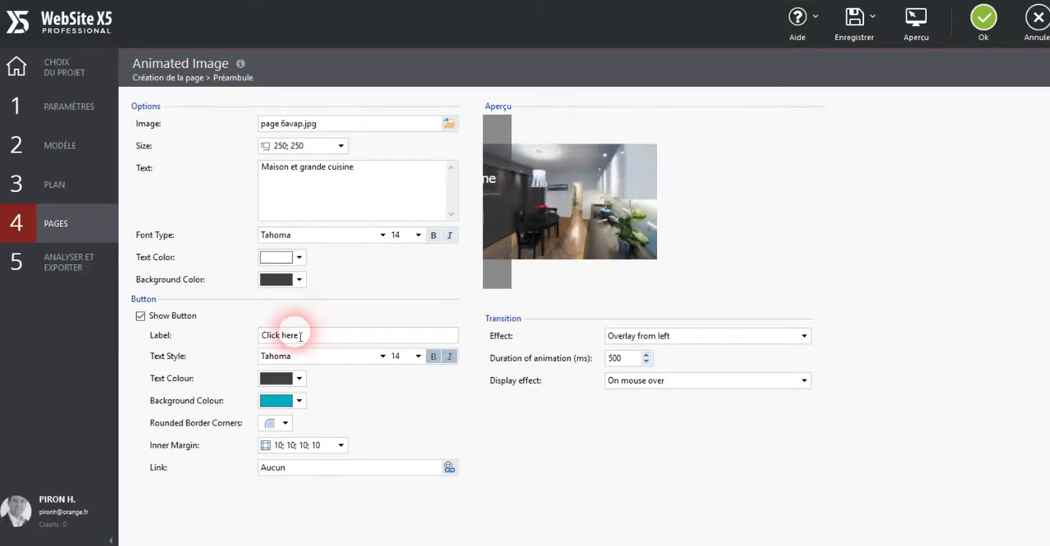
{"action": "left_click_drag", "start_coordinate": [324, 340], "coordinate": [192, 350]}
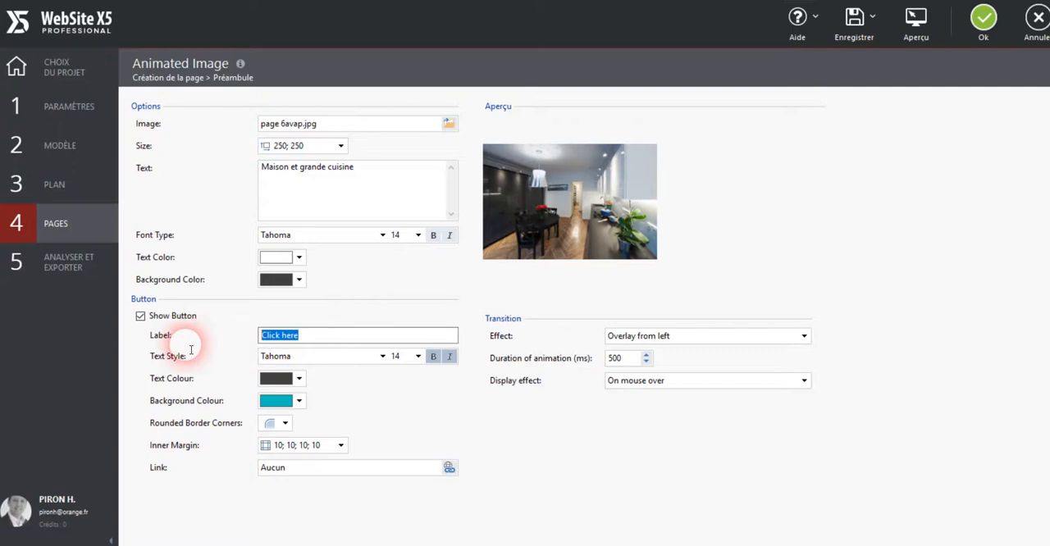
{"action": "type", "text": "Cli"}
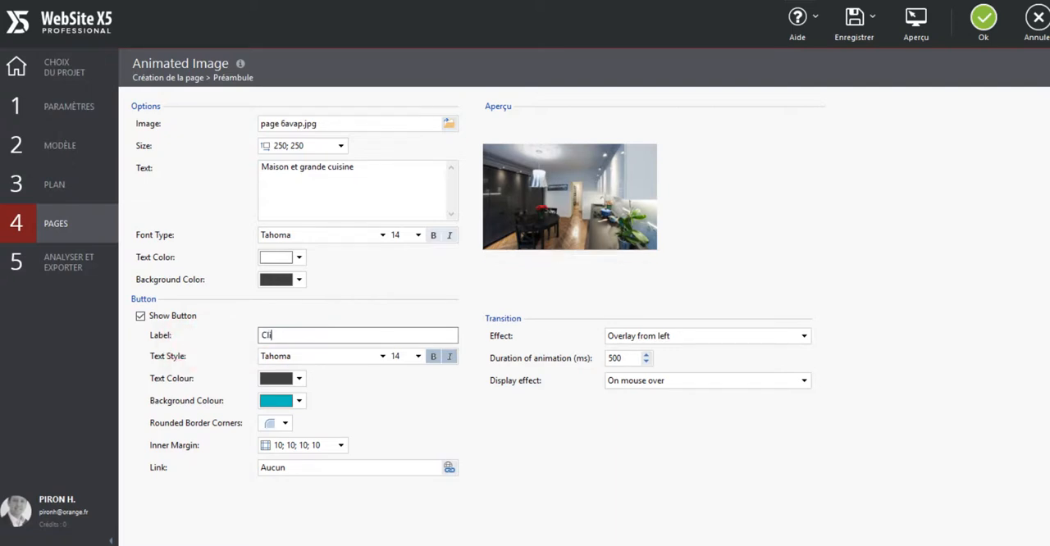
{"action": "type", "text": "quez ici"}
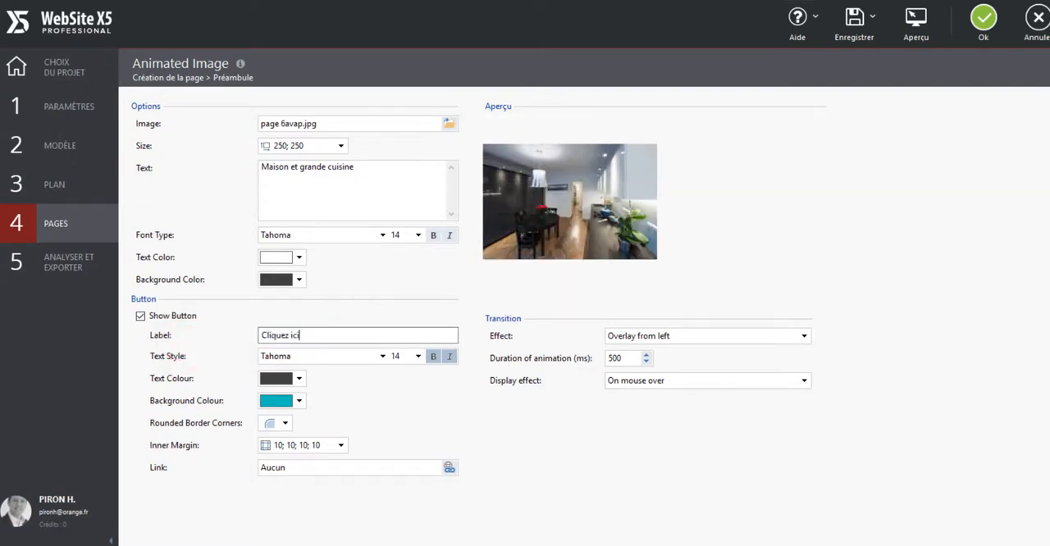
{"action": "left_click", "coordinate": [358, 310]}
{"action": "left_click", "coordinate": [585, 190]}
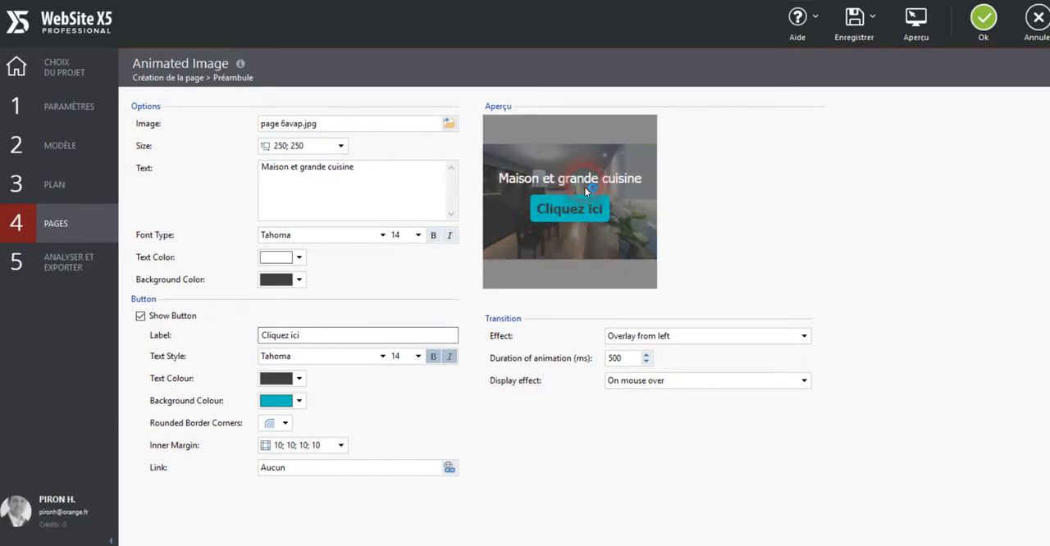
Set the button's text colour to white and its background colour to bright red.
{"action": "left_click", "coordinate": [305, 383]}
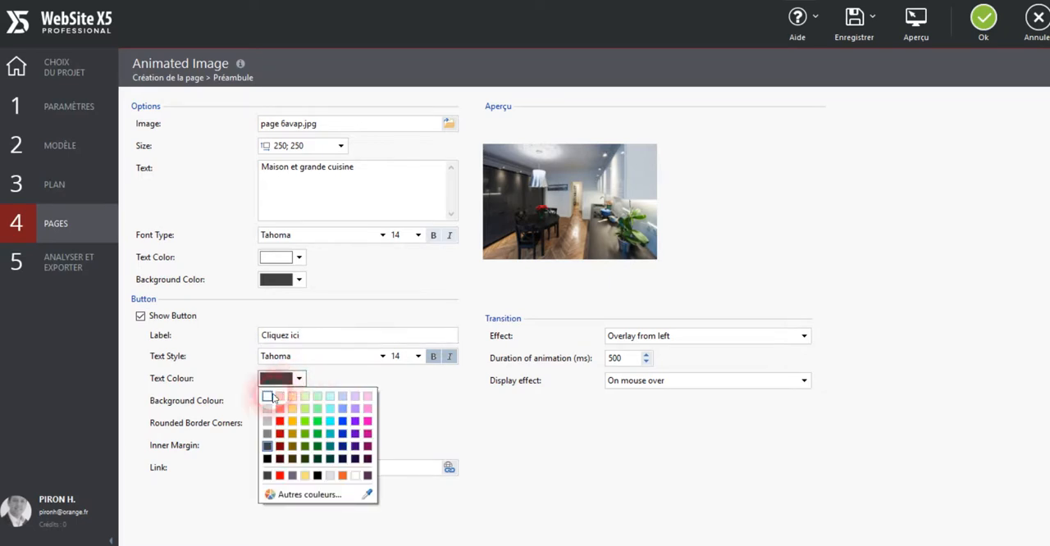
{"action": "left_click", "coordinate": [270, 400]}
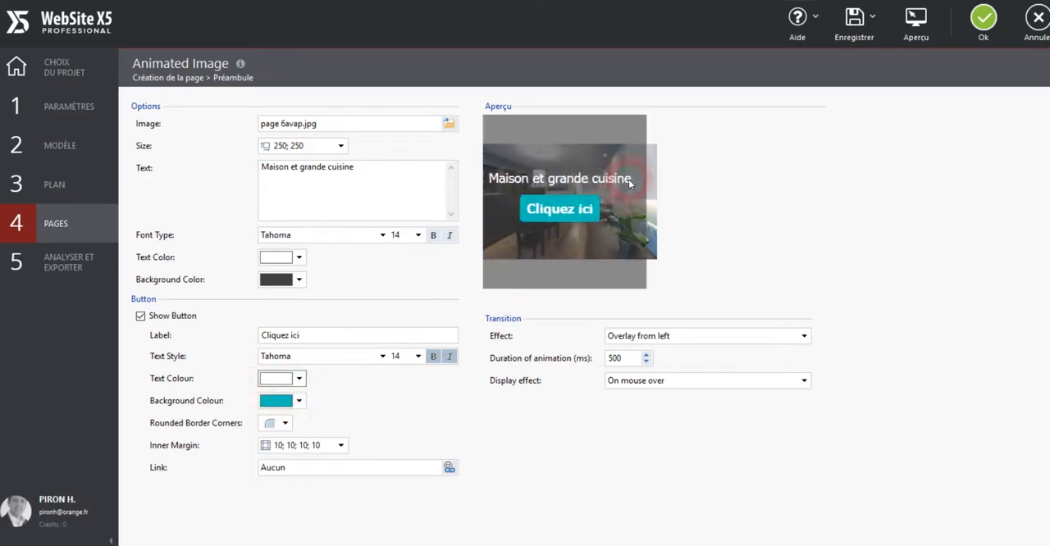
{"action": "left_click", "coordinate": [402, 333]}
{"action": "left_click", "coordinate": [299, 400]}
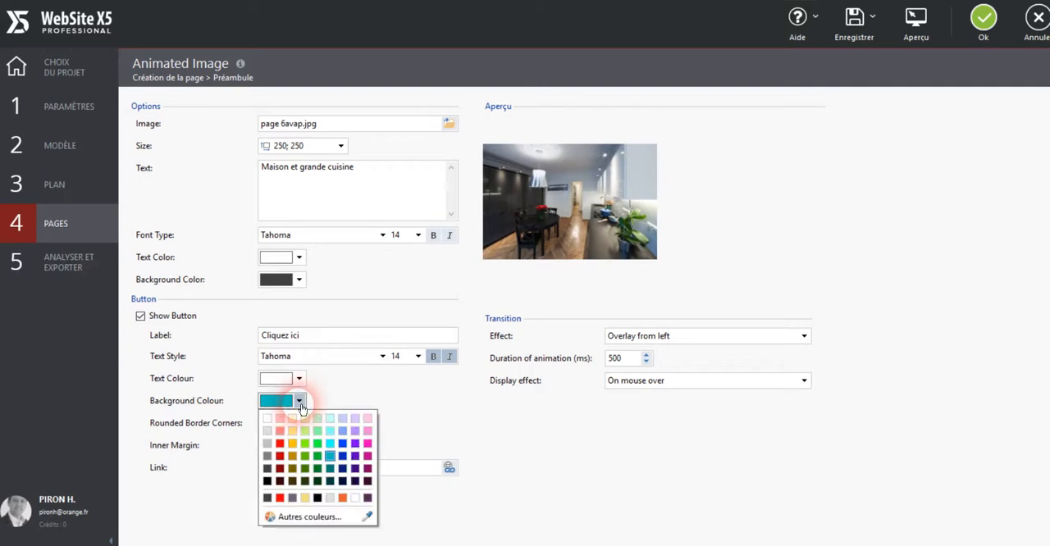
{"action": "left_click", "coordinate": [280, 443]}
{"action": "left_click", "coordinate": [464, 258]}
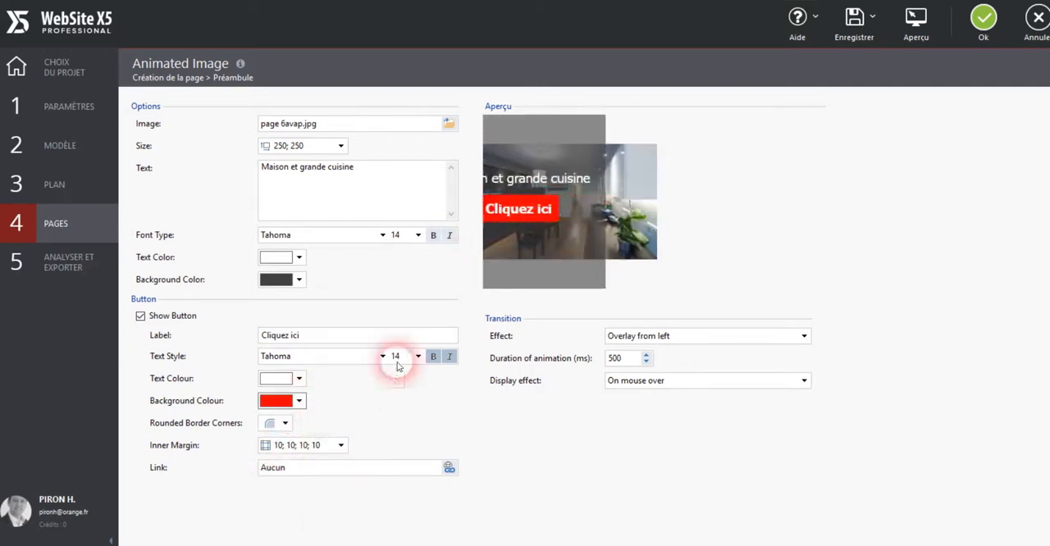
Review the button's rounded border corner settings without changing them.
{"action": "left_click", "coordinate": [284, 425]}
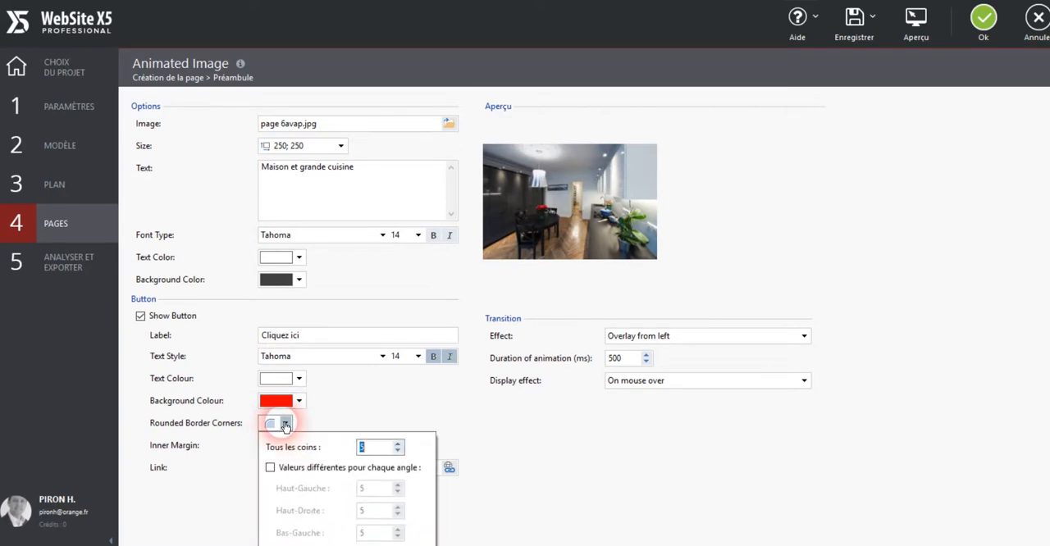
{"action": "left_click", "coordinate": [284, 425]}
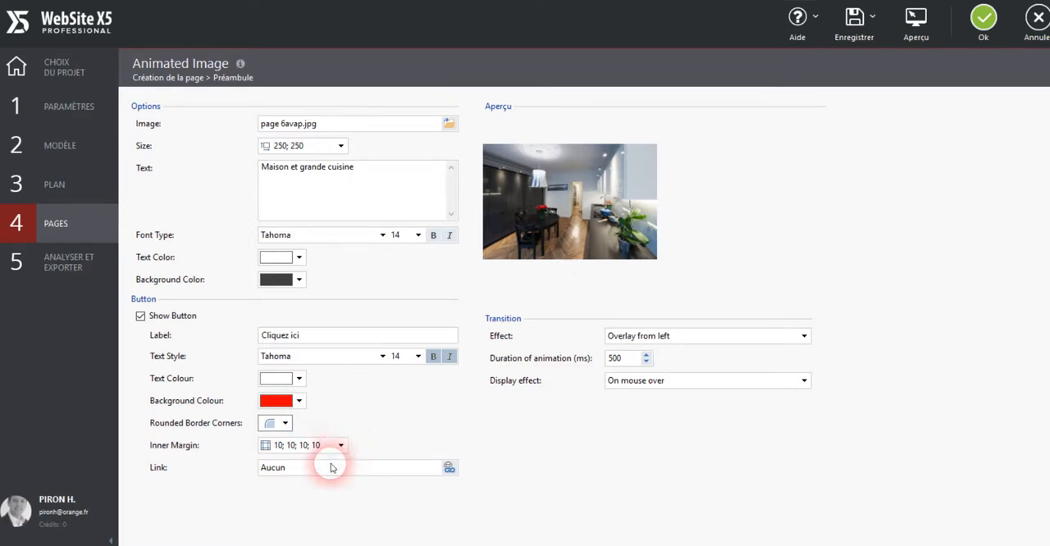
{"action": "mouse_move", "coordinate": [574, 227]}
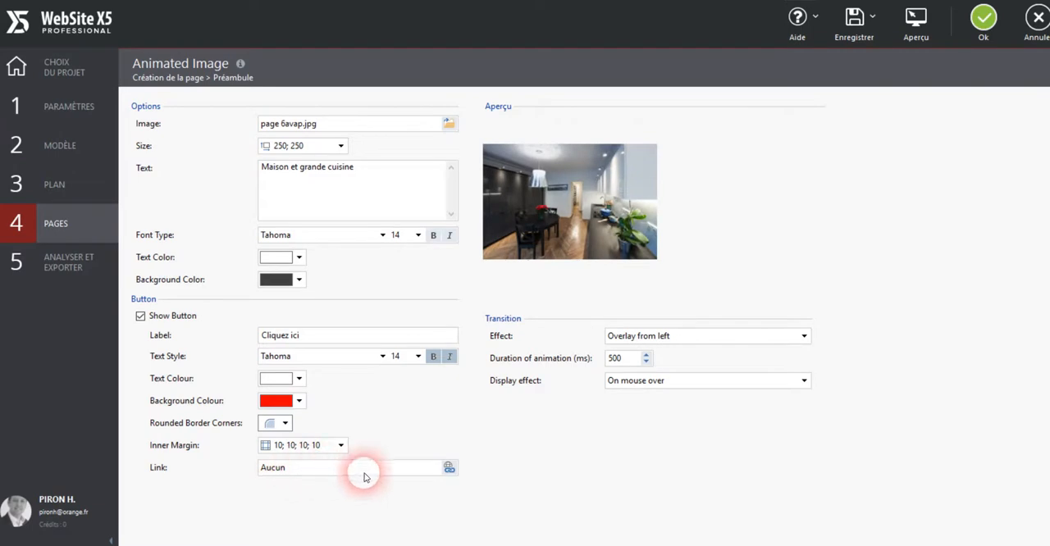
Review the button's link actions, including the "Page du site" options, and leave without setting a link.
{"action": "left_click", "coordinate": [448, 469]}
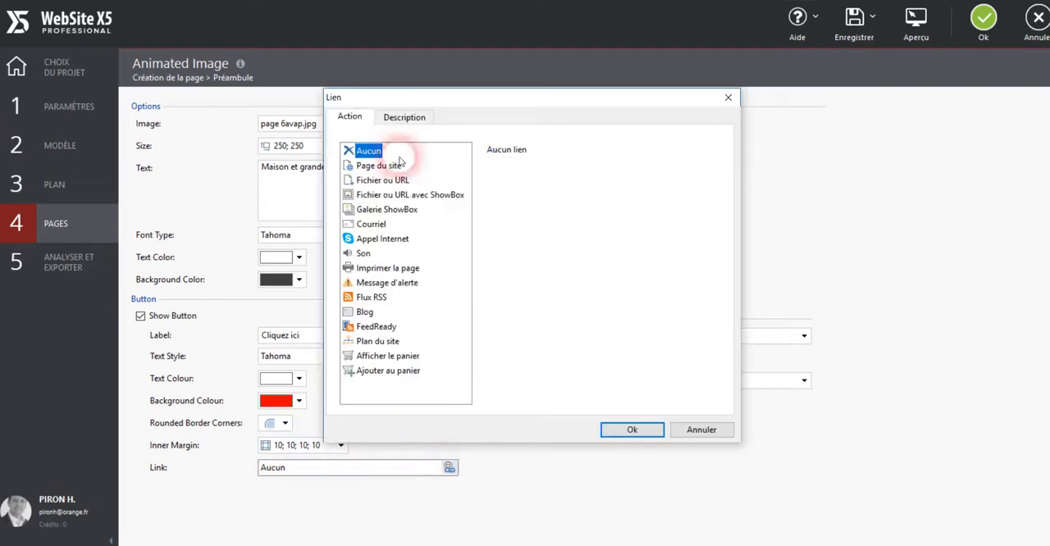
{"action": "left_click", "coordinate": [362, 168]}
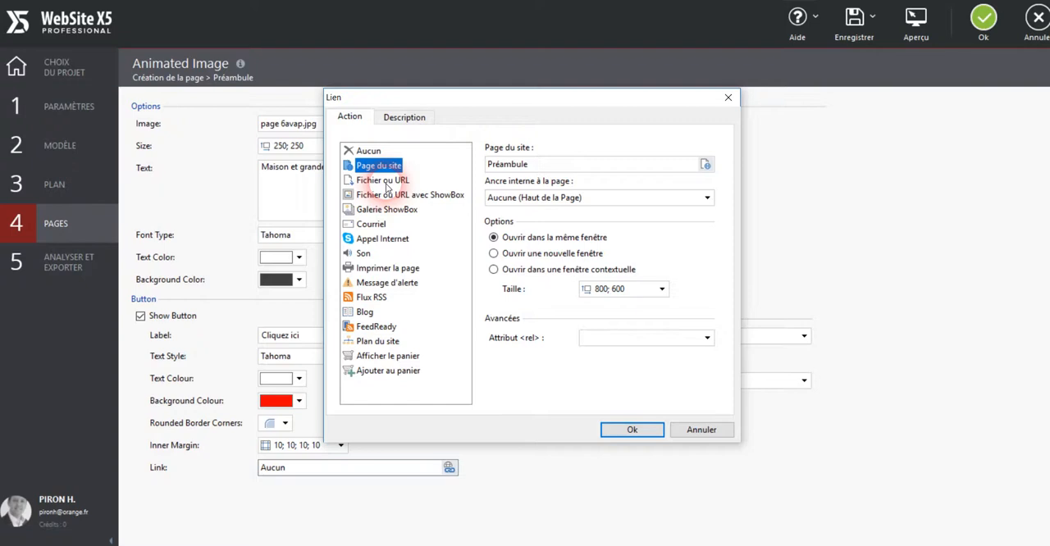
{"action": "left_click", "coordinate": [692, 432]}
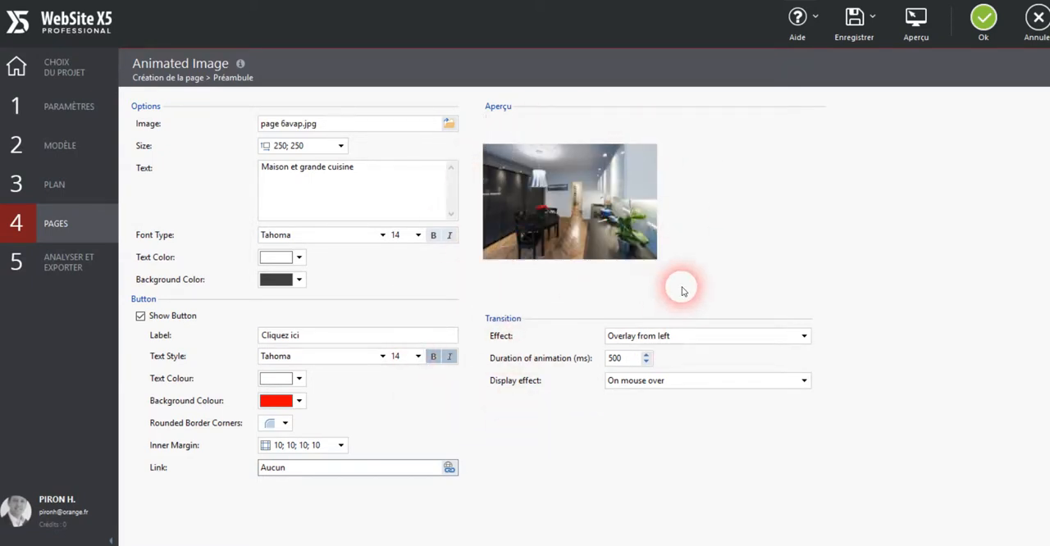
Try the Horizontal flip, Vertical flip and Zoom transition effects on the animated image and check them in the preview.
{"action": "left_click", "coordinate": [741, 337]}
{"action": "scroll", "coordinate": [730, 397], "scroll_direction": "down", "scroll_amount": 2}
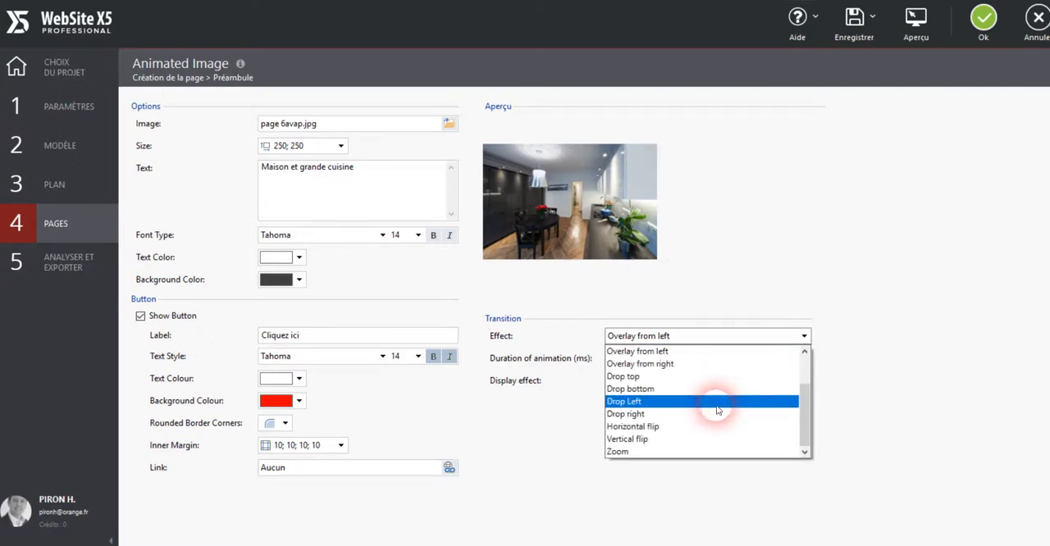
{"action": "left_click", "coordinate": [636, 426]}
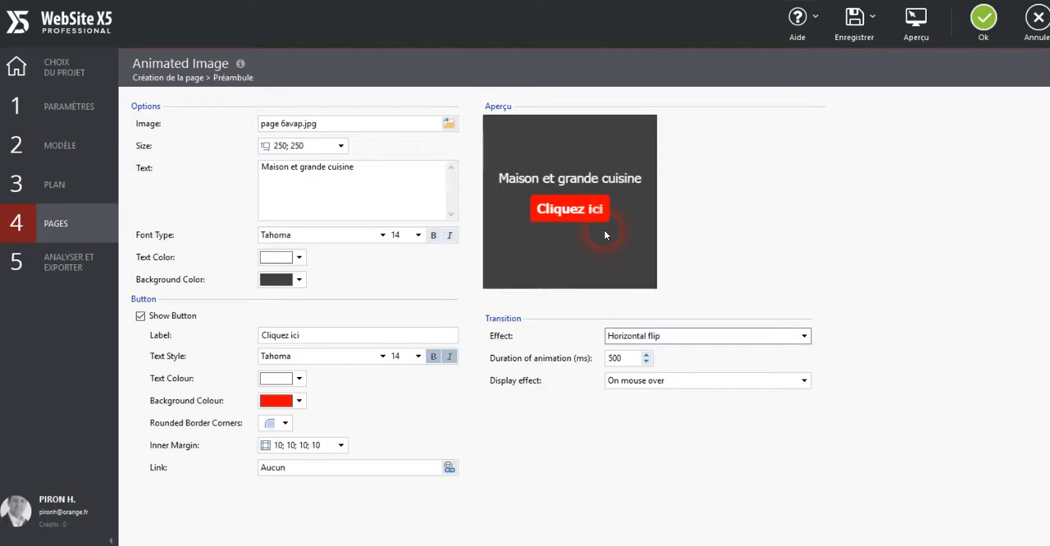
{"action": "left_click", "coordinate": [668, 338]}
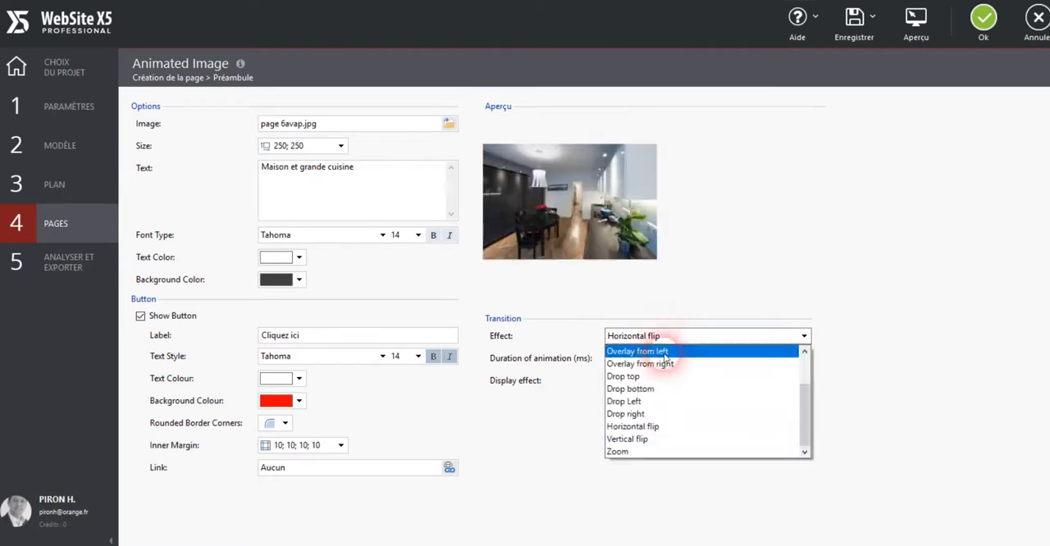
{"action": "left_click", "coordinate": [652, 440]}
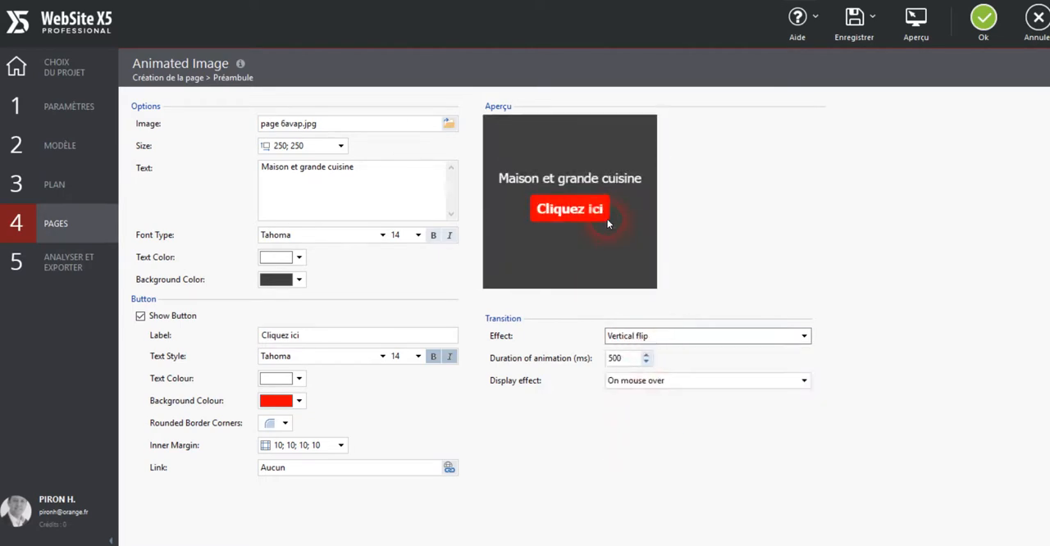
{"action": "left_click", "coordinate": [660, 340]}
{"action": "left_click", "coordinate": [632, 450]}
Try the None, Fade in and Overlay from right transition effects and check each one in the preview.
{"action": "left_click", "coordinate": [628, 336]}
{"action": "scroll", "coordinate": [648, 393], "scroll_direction": "up", "scroll_amount": 3}
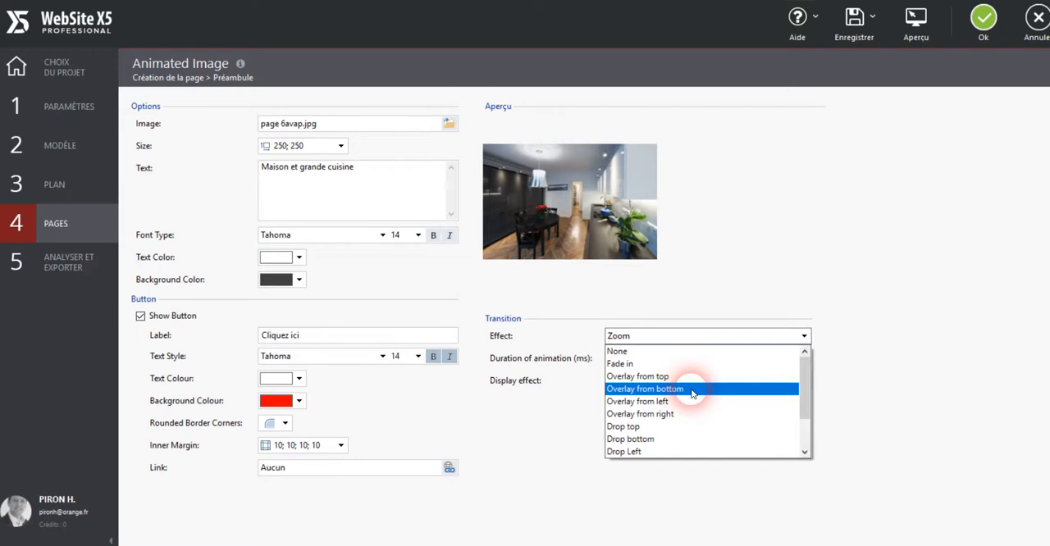
{"action": "left_click", "coordinate": [654, 352]}
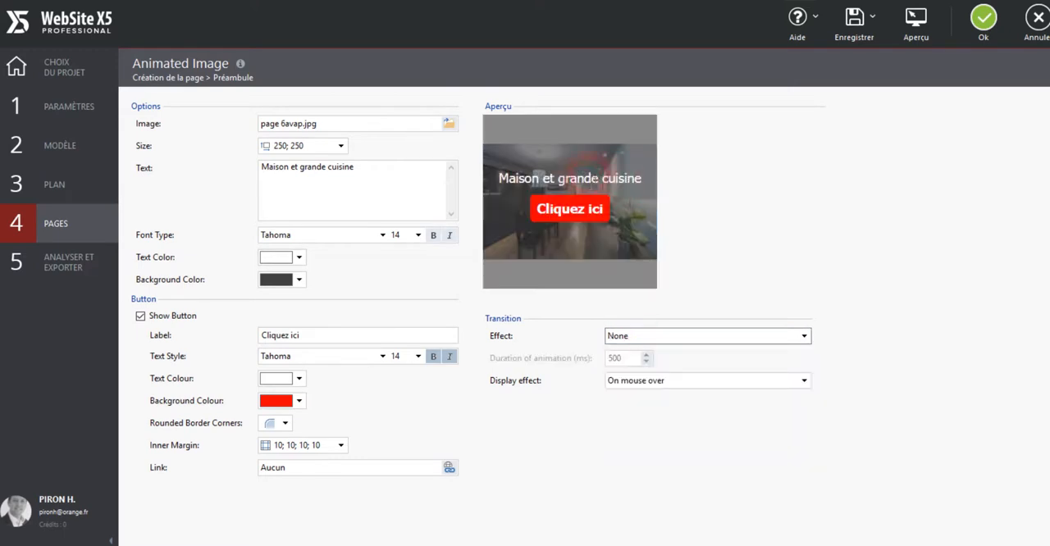
{"action": "left_click", "coordinate": [727, 337]}
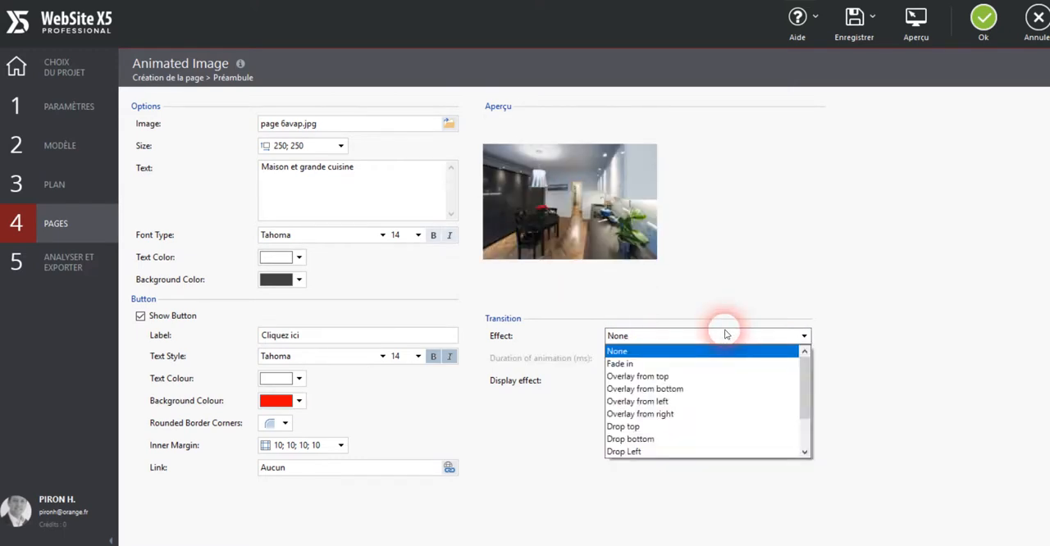
{"action": "left_click", "coordinate": [693, 365]}
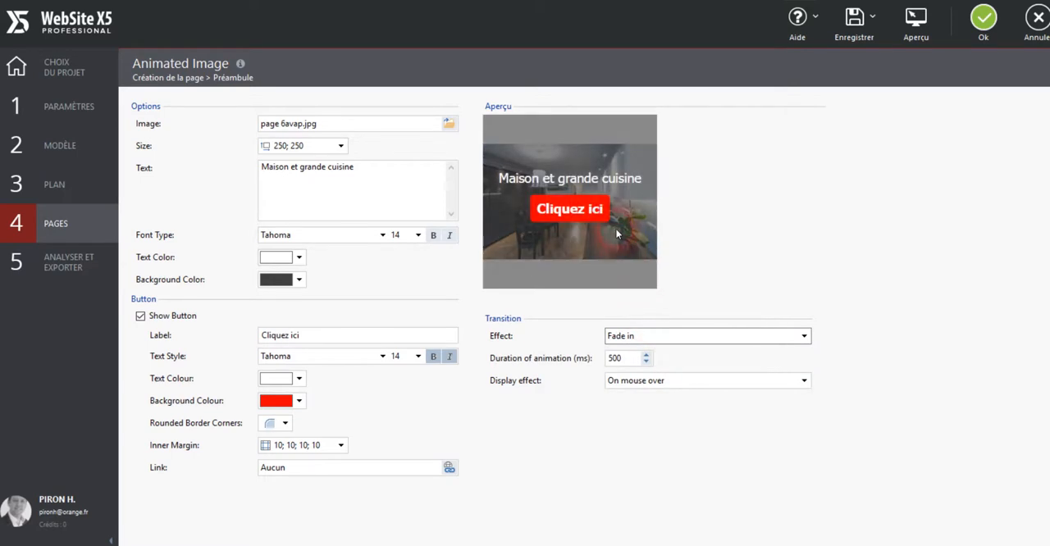
{"action": "left_click", "coordinate": [680, 338]}
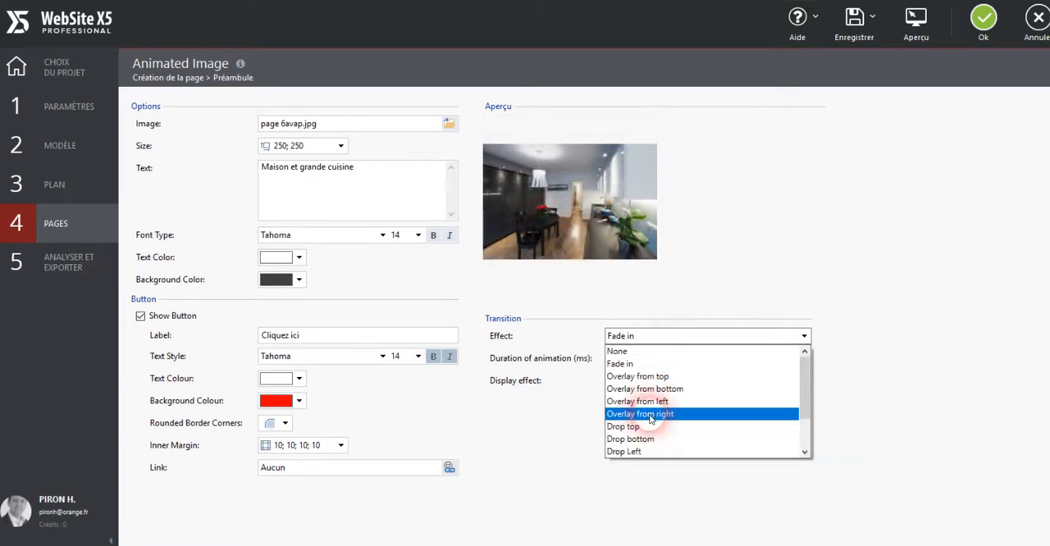
{"action": "left_click", "coordinate": [651, 414]}
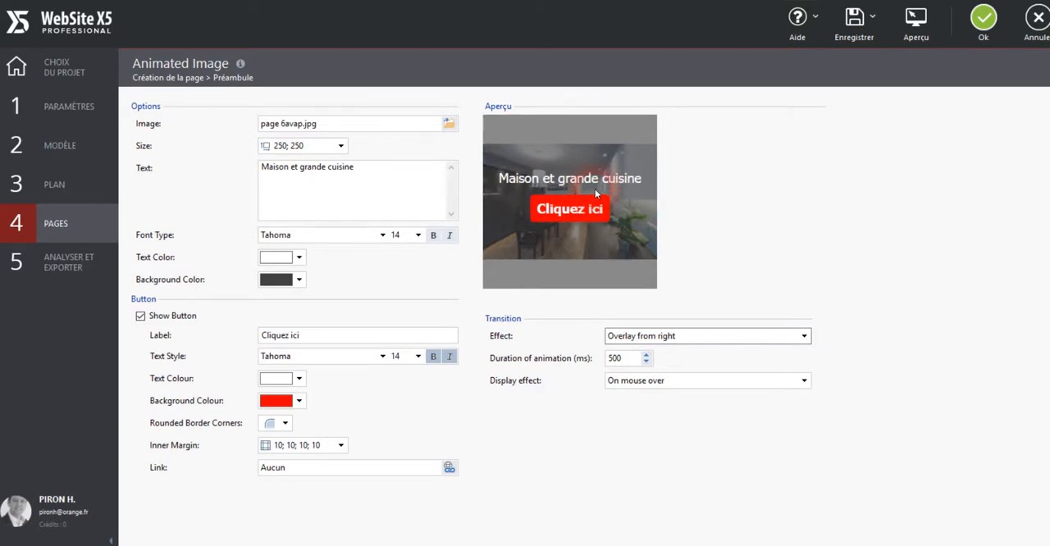
Set the animated image's transition effect to Drop top and check it in the preview.
{"action": "left_click", "coordinate": [703, 335]}
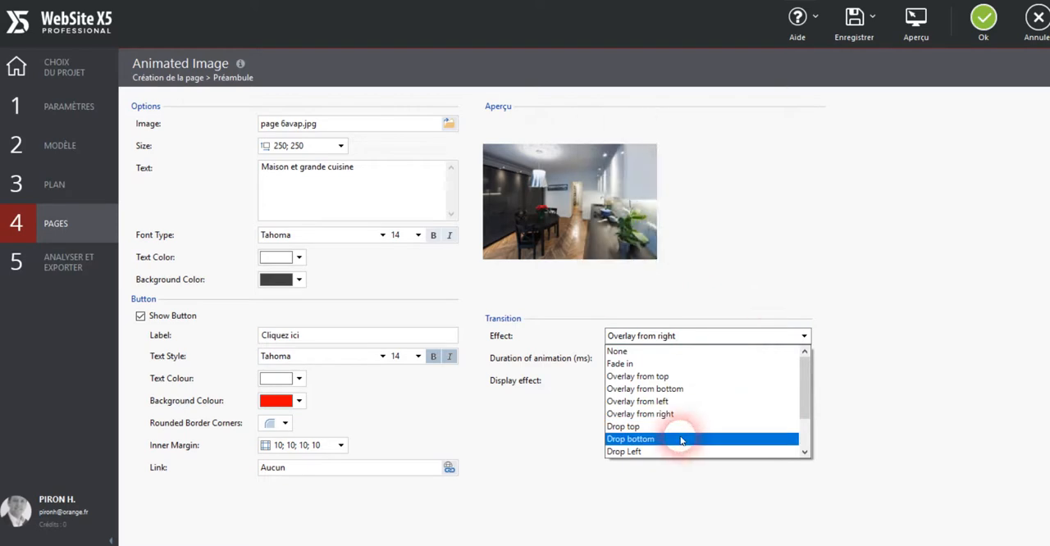
{"action": "left_click", "coordinate": [742, 427]}
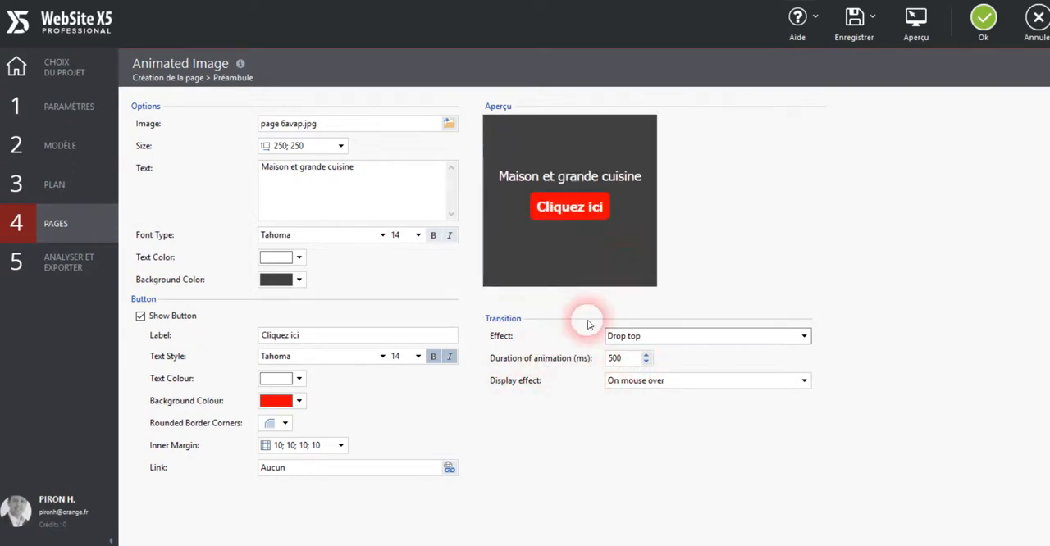
Try the On click and With timer display effects, then set the display effect back to On mouse over and preview it.
{"action": "left_click", "coordinate": [660, 381]}
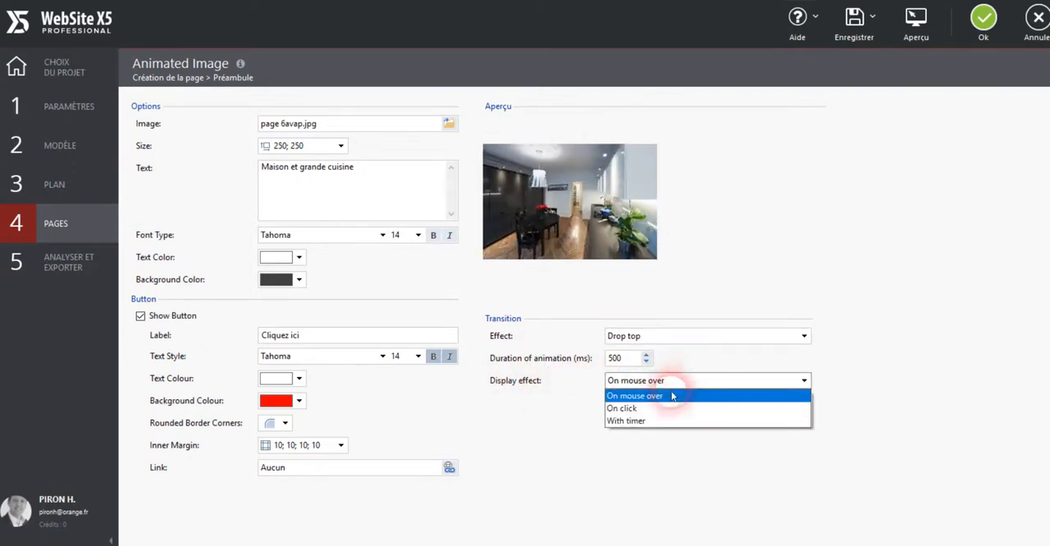
{"action": "left_click", "coordinate": [648, 412]}
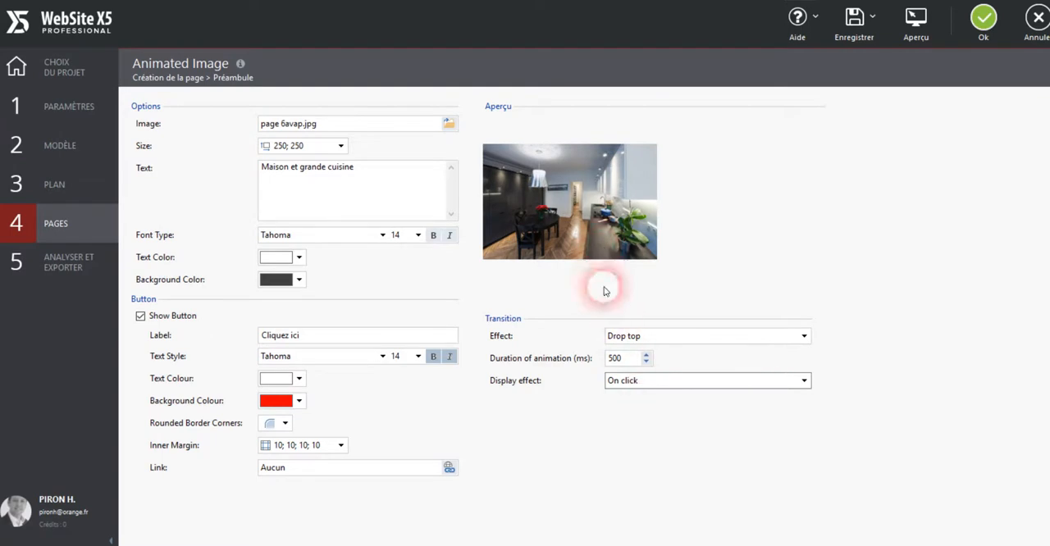
{"action": "left_click", "coordinate": [623, 380]}
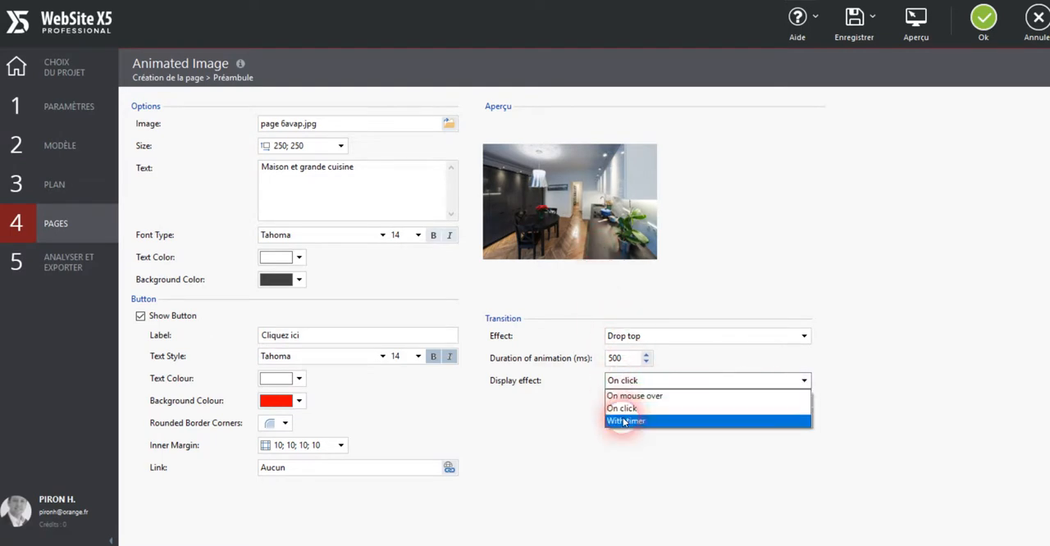
{"action": "left_click", "coordinate": [624, 421]}
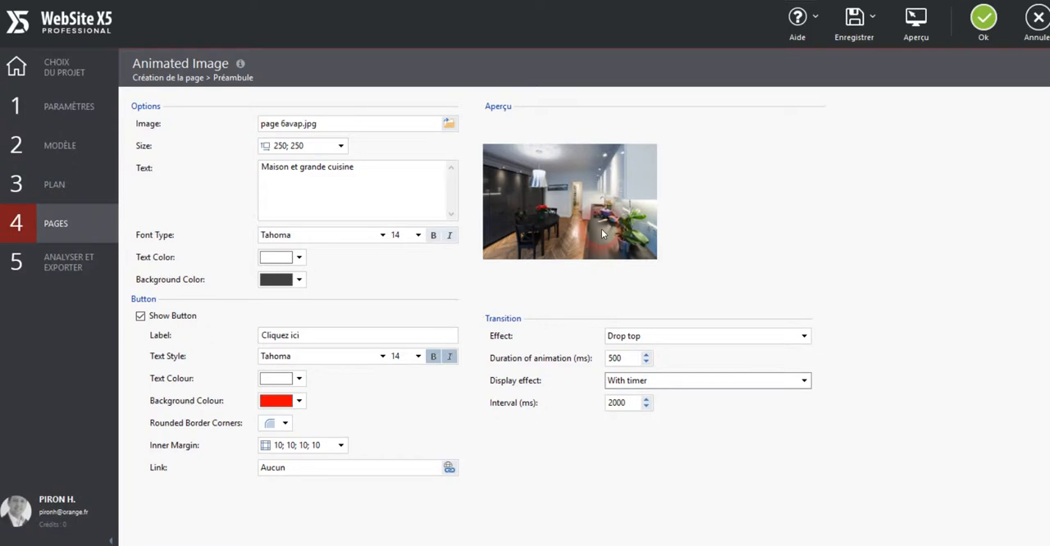
{"action": "left_click", "coordinate": [666, 381]}
{"action": "left_click", "coordinate": [653, 397]}
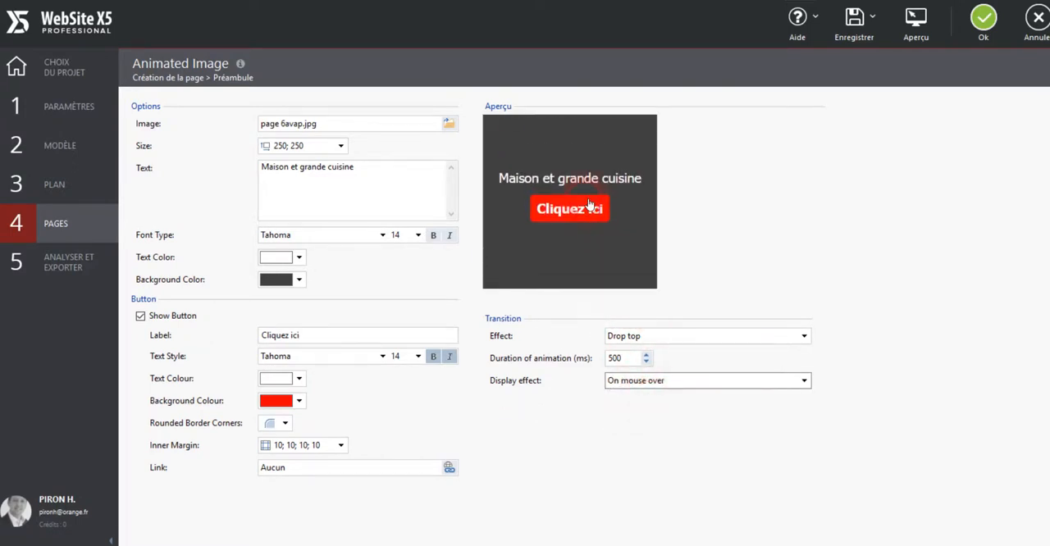